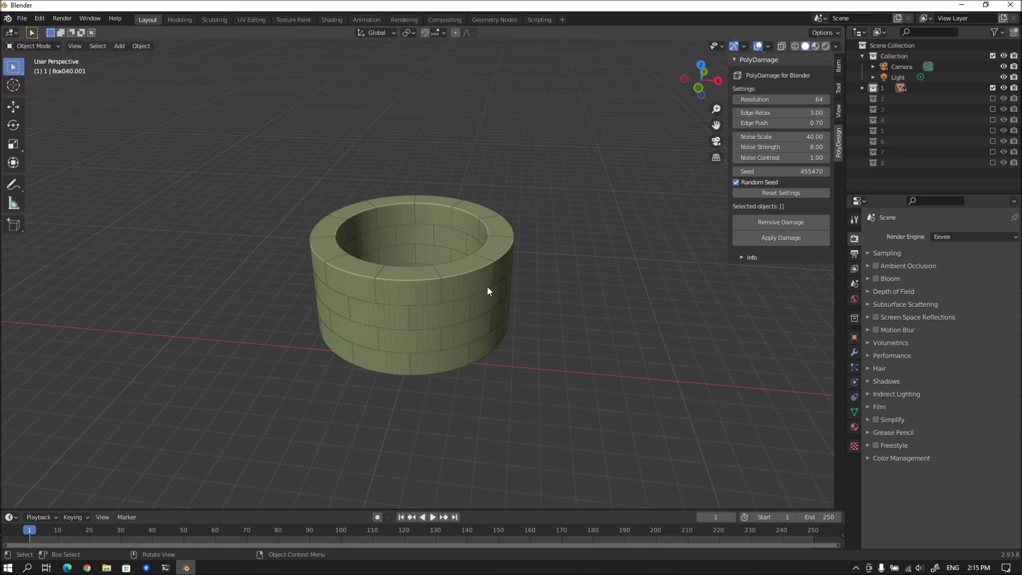
Step: Select one block of the well's top ring and apply initial damage to it
{"action": "left_click", "coordinate": [464, 278]}
{"action": "scroll", "coordinate": [482, 274], "scroll_direction": "up", "scroll_amount": 3}
{"action": "scroll", "coordinate": [483, 274], "scroll_direction": "up", "scroll_amount": 5}
{"action": "scroll", "coordinate": [485, 275], "scroll_direction": "down", "scroll_amount": 5}
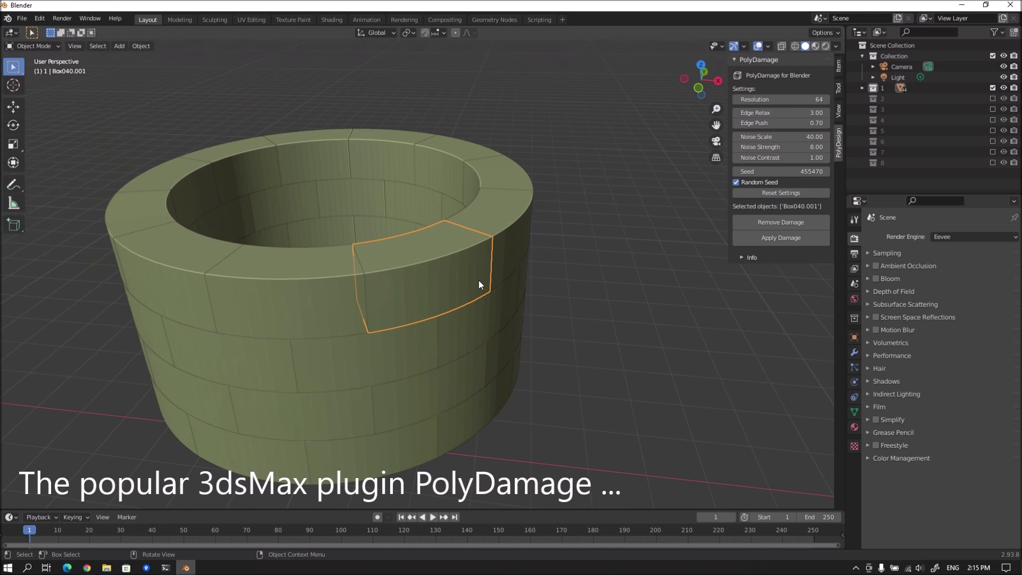
{"action": "middle_click_drag", "start_coordinate": [491, 275], "coordinate": [477, 305]}
{"action": "left_click", "coordinate": [786, 240]}
{"action": "scroll", "coordinate": [423, 280], "scroll_direction": "down", "scroll_amount": 3}
{"action": "middle_click_drag", "start_coordinate": [423, 280], "coordinate": [457, 256]}
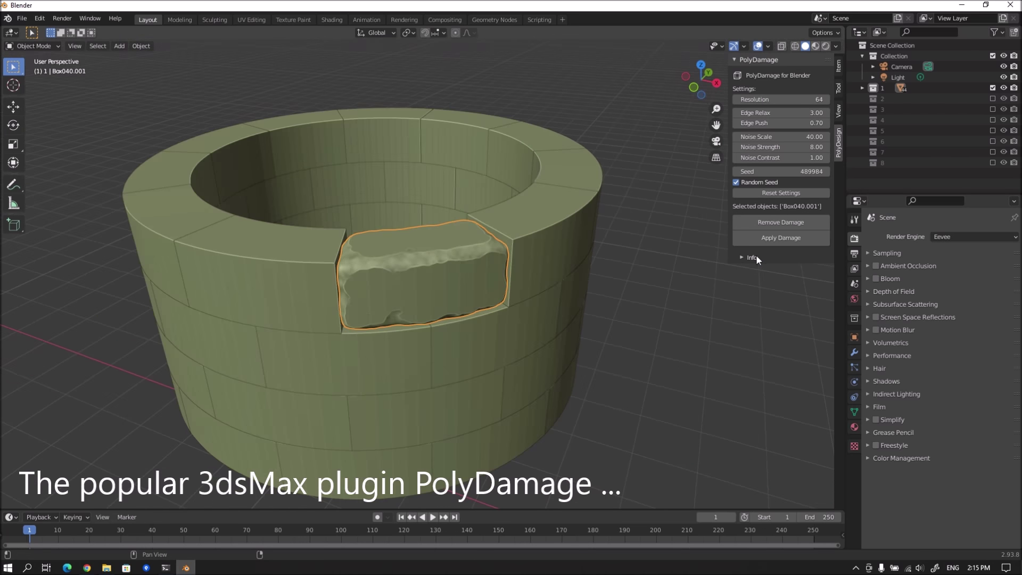
{"action": "left_click", "coordinate": [774, 239]}
Step: Lower the damage resolution to 40 and edge relax to 2.00, regenerating the block
{"action": "left_click_drag", "start_coordinate": [798, 99], "coordinate": [782, 98]}
{"action": "type", "text": "50"}
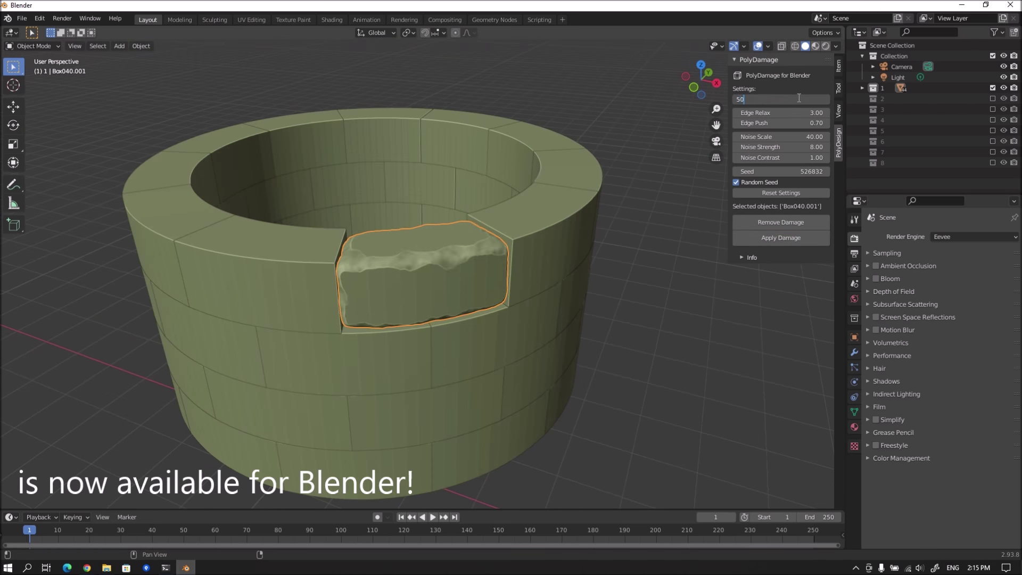
{"action": "left_click", "coordinate": [796, 238]}
{"action": "left_click", "coordinate": [806, 100]}
{"action": "type", "text": "40"}
{"action": "key", "text": "Return"}
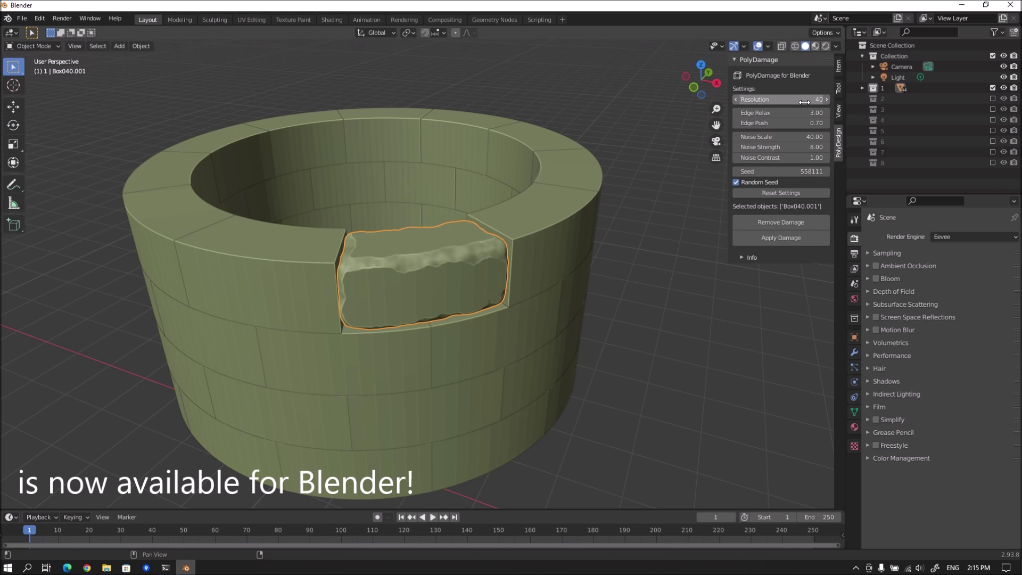
{"action": "left_click", "coordinate": [792, 239]}
{"action": "left_click_drag", "start_coordinate": [806, 113], "coordinate": [788, 113]}
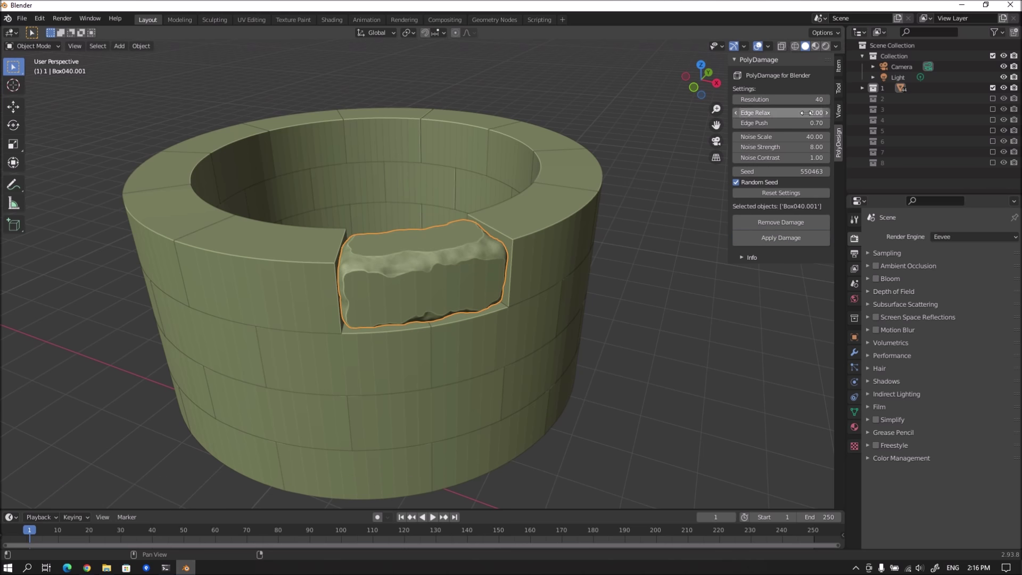
{"action": "left_click", "coordinate": [783, 232]}
Step: Set noise contrast to 1.20 and regenerate the block's damage
{"action": "left_click", "coordinate": [798, 157]}
{"action": "type", "text": ".5"}
{"action": "key", "text": "Return"}
{"action": "left_click", "coordinate": [791, 237]}
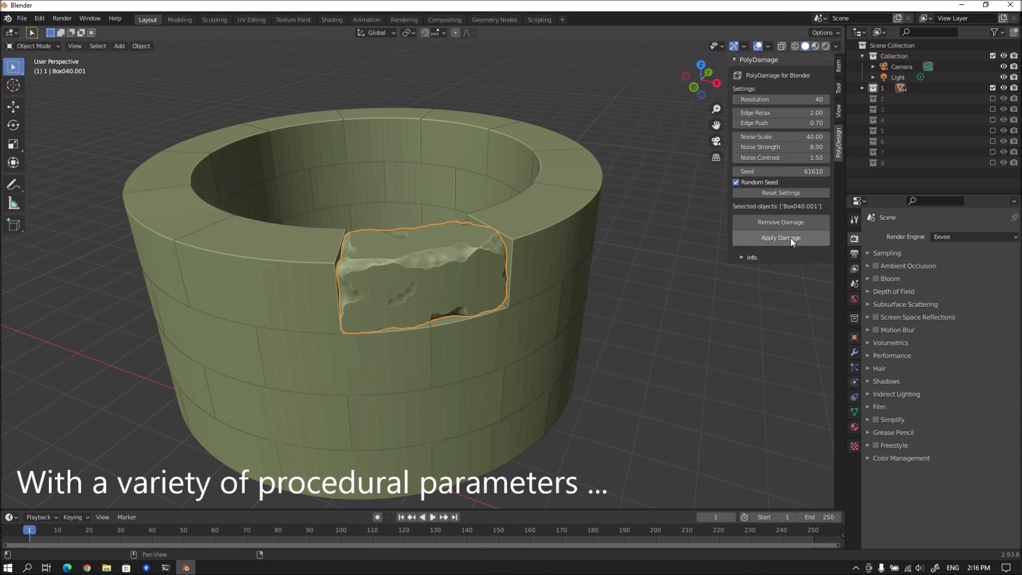
{"action": "left_click", "coordinate": [791, 238]}
{"action": "left_click", "coordinate": [800, 157]}
{"action": "key", "text": "Return"}
{"action": "left_click", "coordinate": [798, 238]}
{"action": "left_click", "coordinate": [797, 239]}
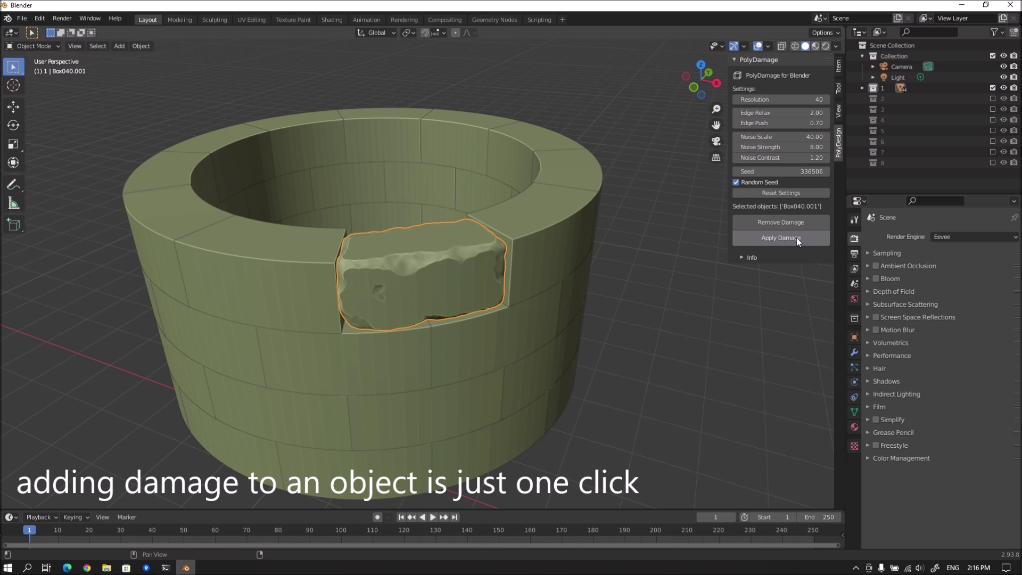
Step: Set noise scale to 50, regenerate, then damage the neighbouring ring block
{"action": "left_click", "coordinate": [808, 138]}
{"action": "left_click", "coordinate": [795, 237]}
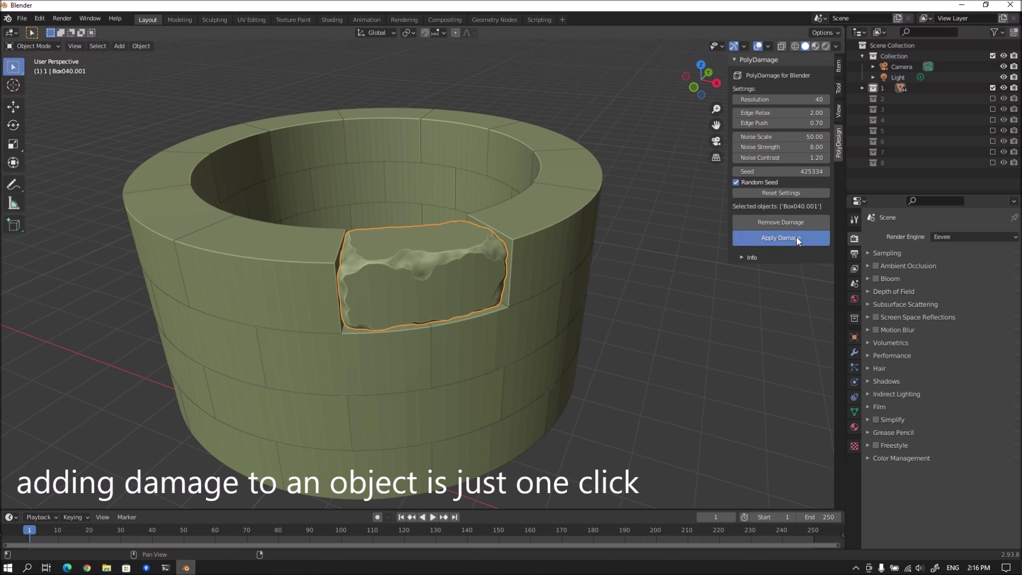
{"action": "left_click", "coordinate": [796, 237]}
{"action": "scroll", "coordinate": [518, 243], "scroll_direction": "down", "scroll_amount": 2}
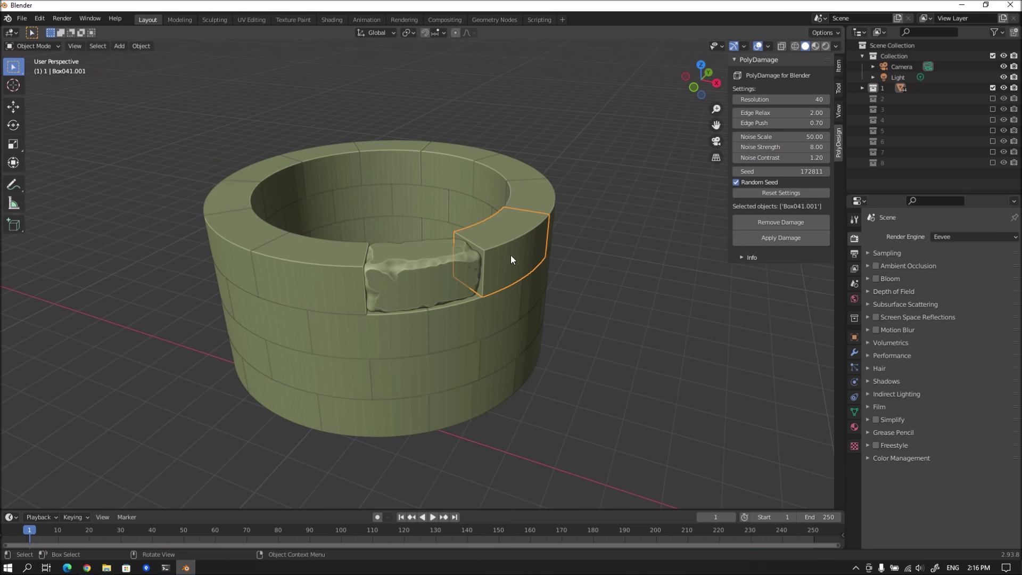
{"action": "left_click", "coordinate": [788, 238]}
{"action": "left_click", "coordinate": [749, 237]}
{"action": "scroll", "coordinate": [460, 283], "scroll_direction": "down", "scroll_amount": 2}
Step: Box-select every block of the well and set noise scale to 60
{"action": "left_click_drag", "start_coordinate": [598, 132], "coordinate": [302, 339]}
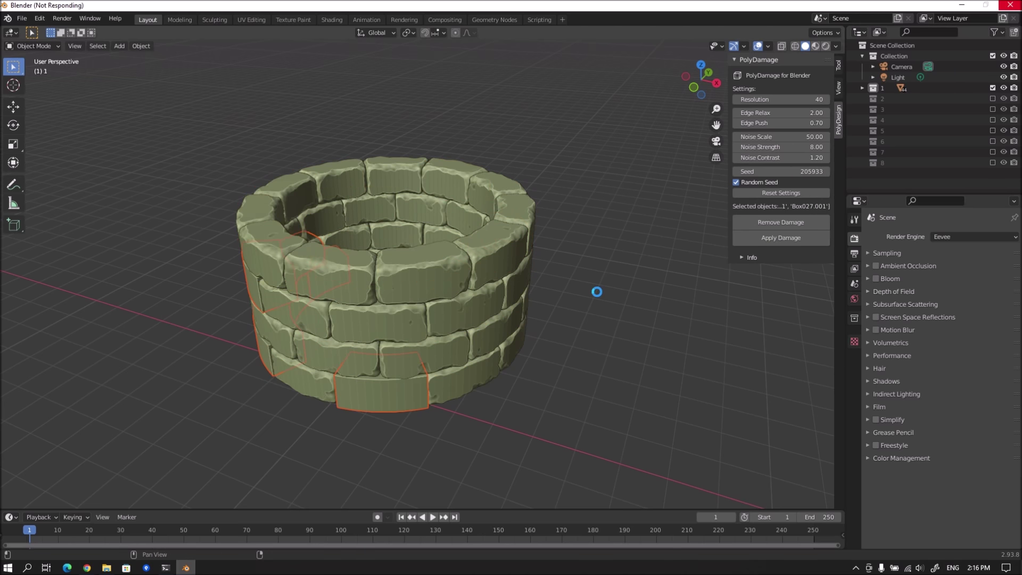
{"action": "mouse_move", "coordinate": [475, 327]}
{"action": "middle_mouse_down"}
{"action": "mouse_move", "coordinate": [509, 300]}
{"action": "mouse_move", "coordinate": [463, 317]}
{"action": "middle_mouse_up"}
{"action": "left_click_drag", "start_coordinate": [625, 152], "coordinate": [274, 409]}
{"action": "middle_click_drag", "start_coordinate": [484, 305], "coordinate": [506, 298]}
{"action": "double_click", "coordinate": [781, 137]}
{"action": "type", "text": "60"}
{"action": "key", "text": "Return"}
Step: Set edge relax 3.0 and edge push 0.80, then re-damage all well blocks
{"action": "double_click", "coordinate": [808, 113]}
{"action": "type", "text": "3.0"}
{"action": "key", "text": "Return"}
{"action": "left_click", "coordinate": [795, 240]}
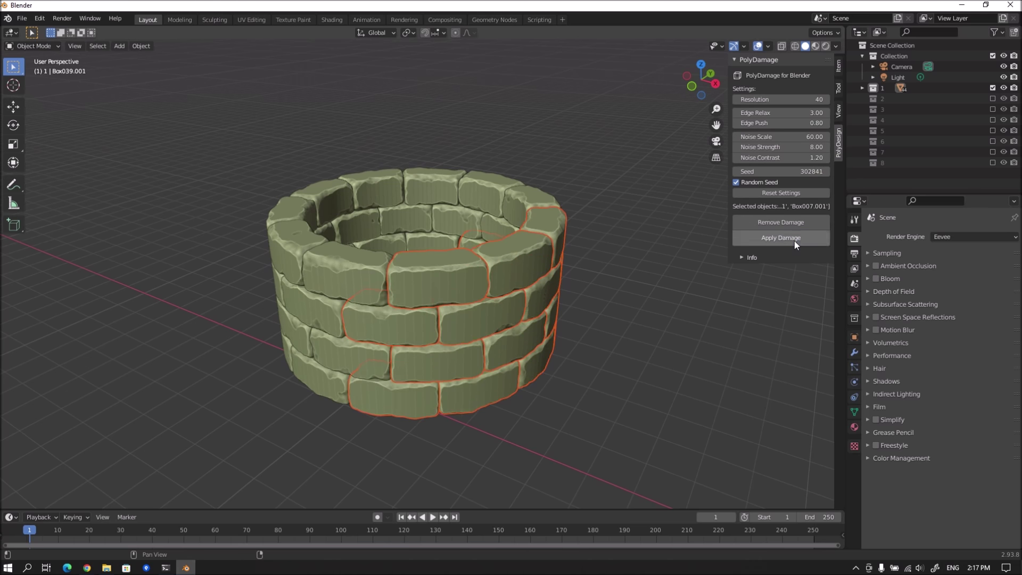
Step: Regenerate damage on the well's right-side bricks, then start and cancel moving a pillar section
{"action": "mouse_move", "coordinate": [595, 298]}
{"action": "middle_mouse_down"}
{"action": "mouse_move", "coordinate": [532, 302]}
{"action": "mouse_move", "coordinate": [589, 205]}
{"action": "middle_mouse_up"}
{"action": "left_click_drag", "start_coordinate": [590, 206], "coordinate": [438, 395]}
{"action": "left_click", "coordinate": [803, 237]}
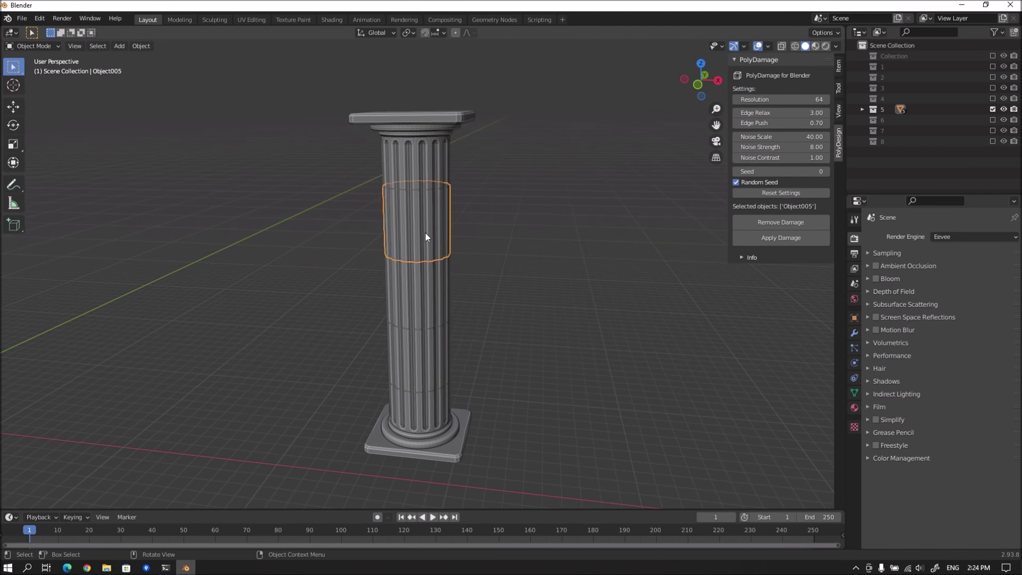
{"action": "key", "text": "g"}
{"action": "right_click", "coordinate": [526, 221]}
Step: Select and frame a lower shaft section of the pillar and damage it
{"action": "left_click", "coordinate": [417, 287]}
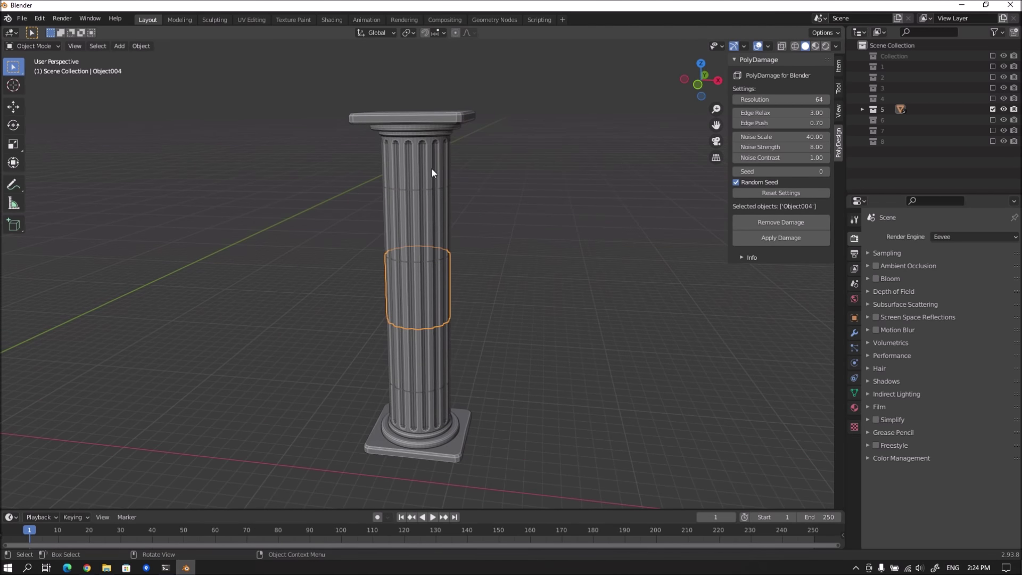
{"action": "key", "text": "KP_Decimal"}
{"action": "left_click", "coordinate": [785, 236]}
{"action": "mouse_move", "coordinate": [585, 277]}
{"action": "middle_mouse_down"}
{"action": "mouse_move", "coordinate": [350, 290]}
{"action": "mouse_move", "coordinate": [537, 285]}
{"action": "middle_mouse_up"}
{"action": "scroll", "coordinate": [537, 285], "scroll_direction": "down", "scroll_amount": 5}
Step: Damage the pillar's capital, adjusting edge relax and edge push, and regenerate it
{"action": "left_click", "coordinate": [419, 141]}
{"action": "left_click", "coordinate": [802, 239]}
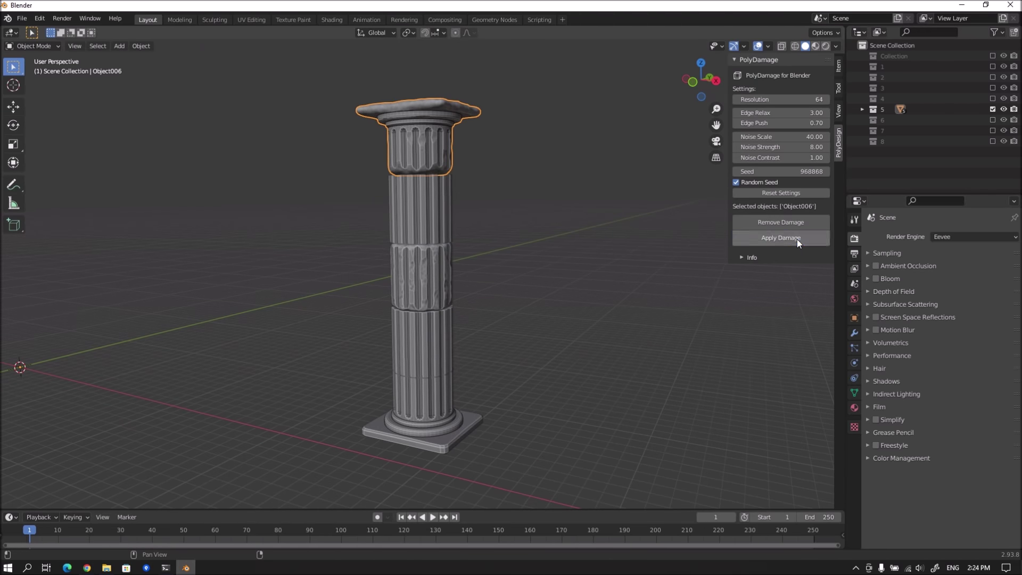
{"action": "scroll", "coordinate": [781, 112], "scroll_direction": "down", "scroll_amount": 1, "text": "ctrl"}
{"action": "left_click", "coordinate": [806, 237]}
{"action": "left_click", "coordinate": [808, 124]}
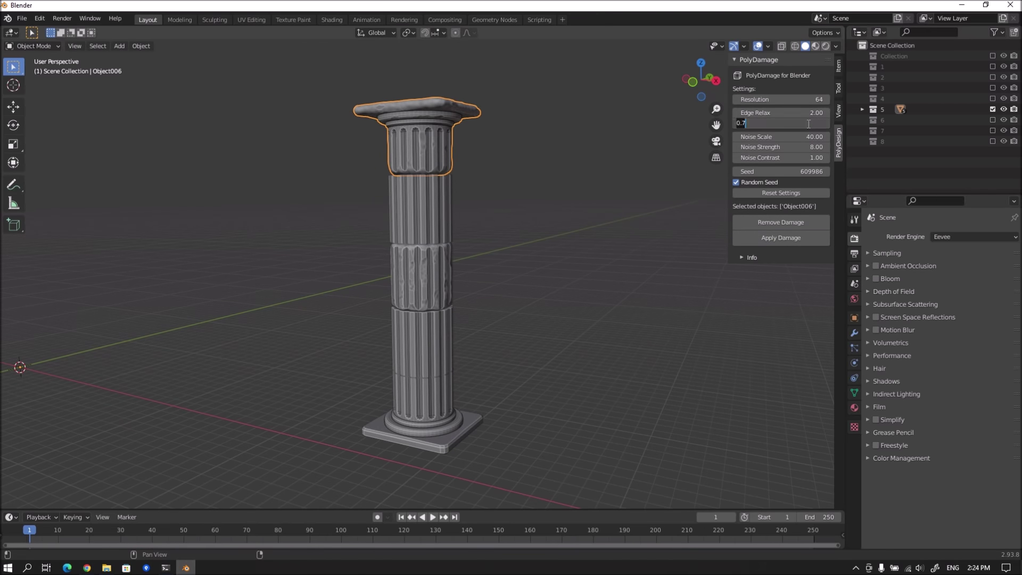
{"action": "type", "text": "5"}
{"action": "scroll", "coordinate": [781, 113], "scroll_direction": "down", "scroll_amount": 1, "text": "ctrl"}
{"action": "left_click", "coordinate": [804, 237]}
Step: Damage every piece of the column, then re-damage its top piece
{"action": "key", "text": "a"}
{"action": "left_click", "coordinate": [483, 283]}
{"action": "middle_click_drag", "start_coordinate": [483, 283], "coordinate": [659, 282]}
{"action": "scroll", "coordinate": [659, 281], "scroll_direction": "up", "scroll_amount": 4}
{"action": "mouse_move", "coordinate": [577, 298]}
{"action": "middle_mouse_down"}
{"action": "mouse_move", "coordinate": [208, 296]}
{"action": "mouse_move", "coordinate": [369, 300]}
{"action": "middle_mouse_up"}
{"action": "scroll", "coordinate": [370, 301], "scroll_direction": "down", "scroll_amount": 5}
{"action": "left_click", "coordinate": [467, 353]}
{"action": "middle_click_drag", "start_coordinate": [467, 352], "coordinate": [727, 245]}
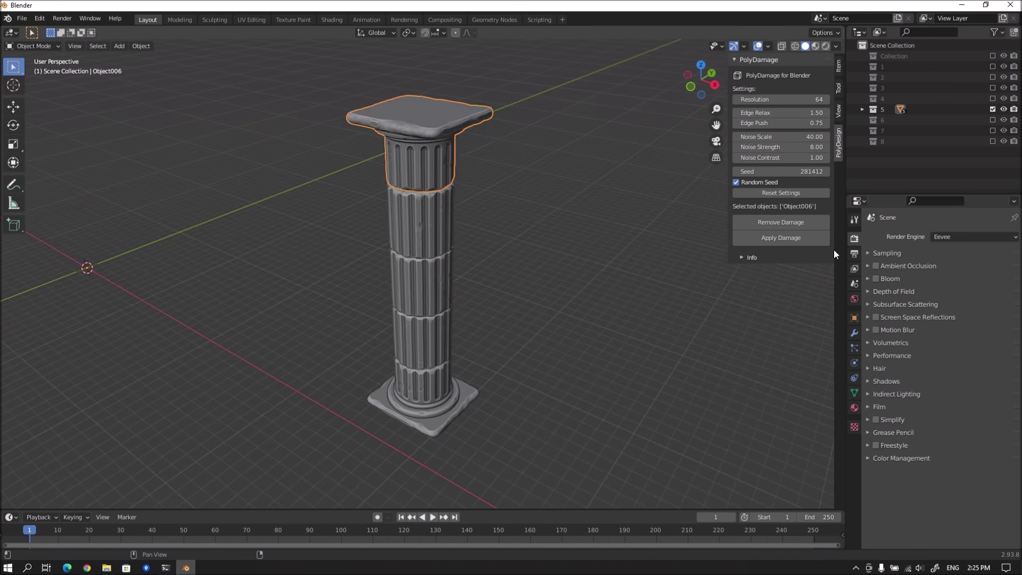
{"action": "left_click", "coordinate": [781, 238]}
Step: Damage the column base with edge relax lowered to 1.00, then clear the selection
{"action": "left_click", "coordinate": [505, 444]}
{"action": "scroll", "coordinate": [505, 443], "scroll_direction": "up", "scroll_amount": 3}
{"action": "left_click", "coordinate": [813, 235]}
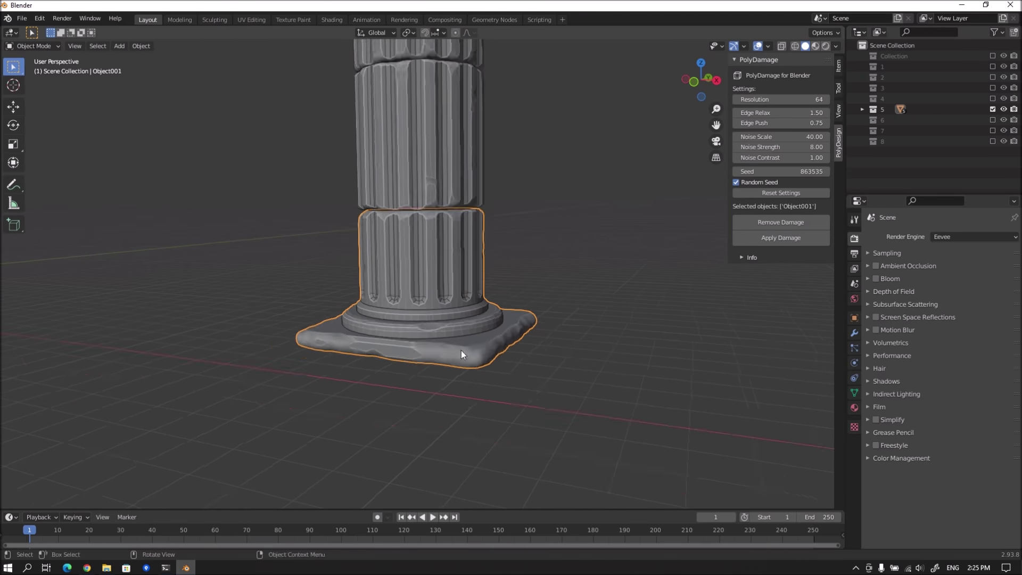
{"action": "left_click", "coordinate": [738, 112]}
{"action": "left_click", "coordinate": [795, 239]}
{"action": "scroll", "coordinate": [493, 313], "scroll_direction": "down", "scroll_amount": 5}
{"action": "middle_click_drag", "start_coordinate": [493, 313], "coordinate": [486, 202]}
{"action": "left_click", "coordinate": [486, 202]}
{"action": "scroll", "coordinate": [486, 208], "scroll_direction": "down", "scroll_amount": 2}
Step: Duplicate the whole column along X to the left and remove damage from the copy
{"action": "left_click_drag", "start_coordinate": [529, 445], "coordinate": [373, 187]}
{"action": "left_click_drag", "start_coordinate": [496, 102], "coordinate": [338, 289]}
{"action": "key", "text": "shift+d"}
{"action": "key", "text": "x"}
{"action": "left_click", "coordinate": [382, 328]}
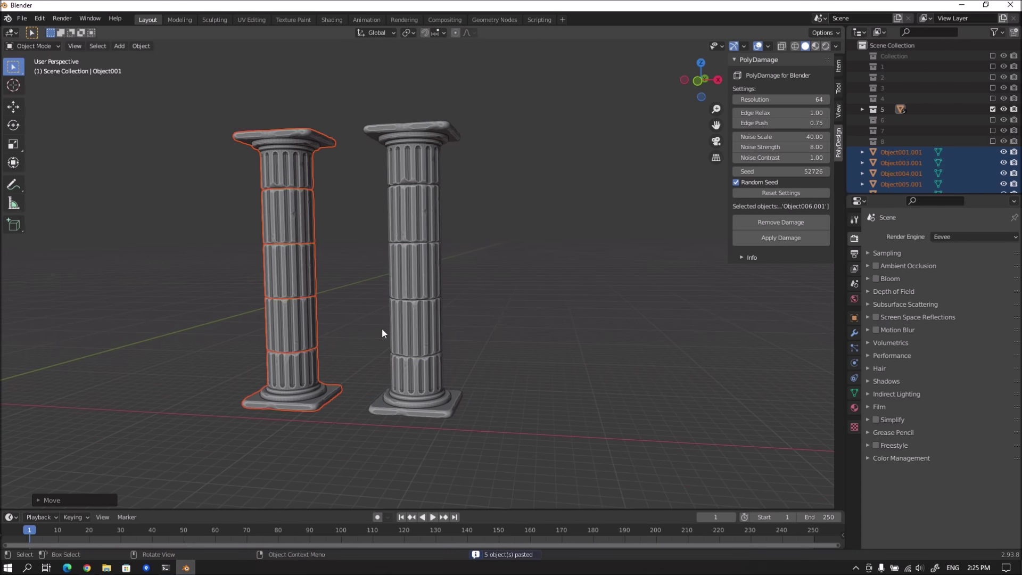
{"action": "left_click", "coordinate": [772, 223]}
{"action": "mouse_move", "coordinate": [376, 293]}
{"action": "middle_mouse_down"}
{"action": "mouse_move", "coordinate": [423, 269]}
{"action": "mouse_move", "coordinate": [199, 279]}
{"action": "mouse_move", "coordinate": [658, 304]}
{"action": "mouse_move", "coordinate": [572, 282]}
{"action": "mouse_move", "coordinate": [555, 301]}
{"action": "middle_mouse_up"}
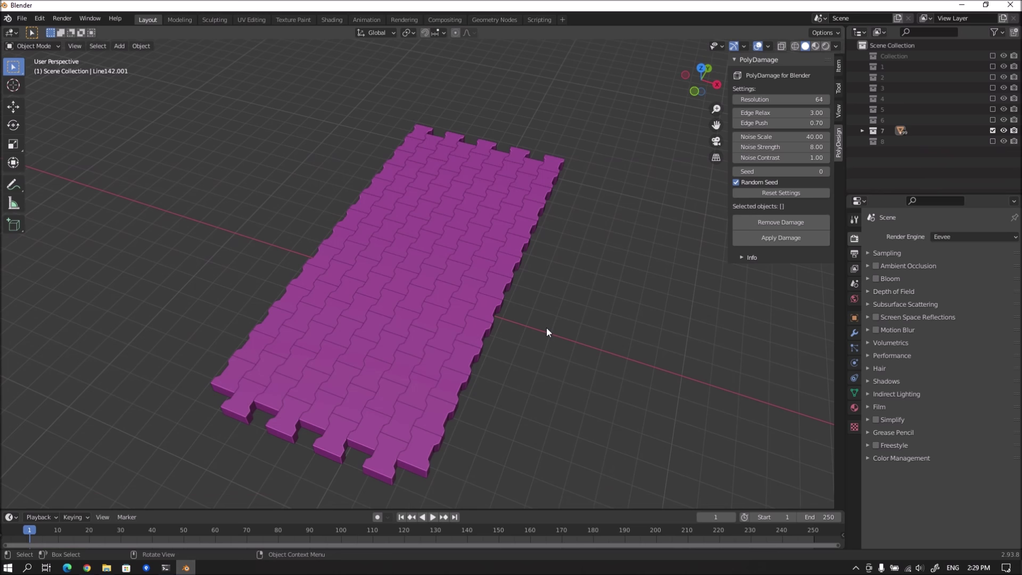
Step: Try lifting two paving tiles out of place, then undo the moves
{"action": "left_click", "coordinate": [485, 313]}
{"action": "scroll", "coordinate": [485, 313], "scroll_direction": "up", "scroll_amount": 5}
{"action": "mouse_move", "coordinate": [516, 311]}
{"action": "middle_mouse_down"}
{"action": "mouse_move", "coordinate": [512, 346]}
{"action": "mouse_move", "coordinate": [496, 314]}
{"action": "middle_mouse_up"}
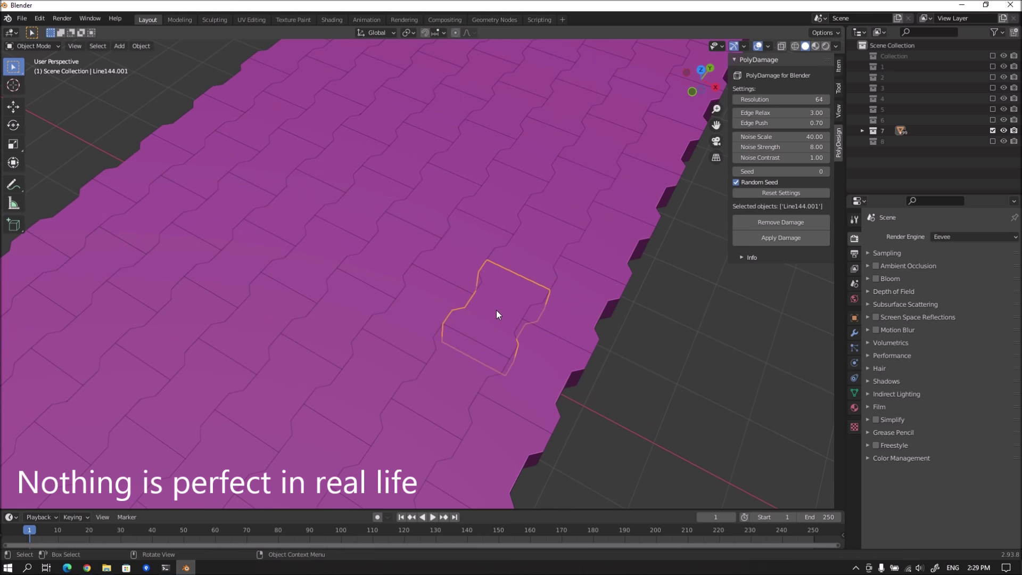
{"action": "key", "text": "g"}
{"action": "left_click", "coordinate": [507, 261]}
{"action": "left_click", "coordinate": [479, 214]}
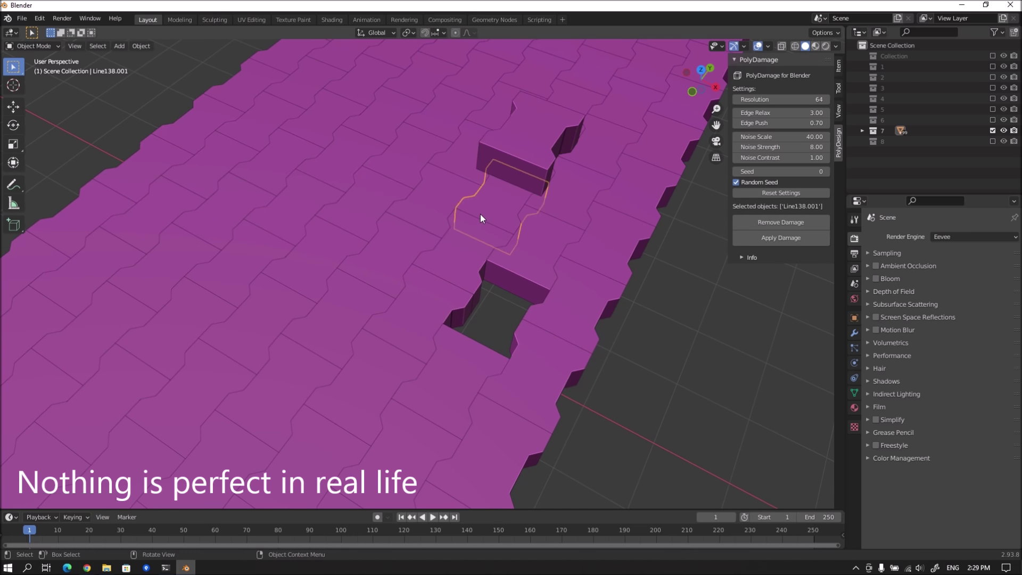
{"action": "key", "text": "g"}
{"action": "left_click", "coordinate": [480, 194]}
{"action": "mouse_move", "coordinate": [480, 194]}
{"action": "middle_mouse_down"}
{"action": "mouse_move", "coordinate": [522, 249]}
{"action": "mouse_move", "coordinate": [542, 241]}
{"action": "mouse_move", "coordinate": [511, 249]}
{"action": "middle_mouse_up"}
{"action": "key", "text": "ctrl+z"}
{"action": "key", "text": "ctrl+z"}
{"action": "key", "text": "ctrl+z"}
Step: Damage tiles along the paving edge with edge relax lowered to 2.00
{"action": "left_click_drag", "start_coordinate": [567, 309], "coordinate": [467, 263]}
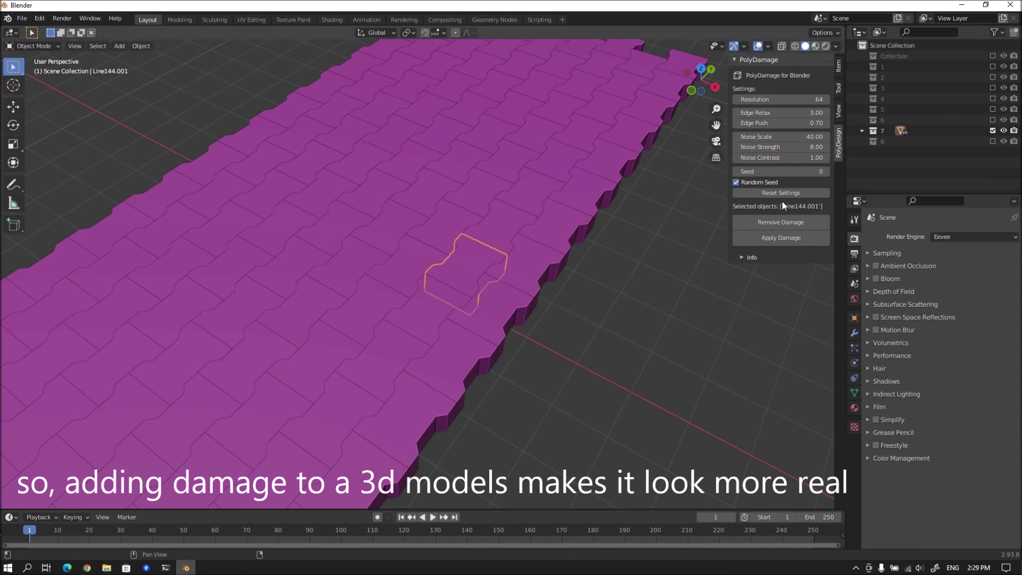
{"action": "left_click", "coordinate": [783, 237]}
{"action": "scroll", "coordinate": [468, 277], "scroll_direction": "up", "scroll_amount": 3}
{"action": "middle_click_drag", "start_coordinate": [468, 277], "coordinate": [500, 261]}
{"action": "scroll", "coordinate": [546, 360], "scroll_direction": "up", "scroll_amount": 3}
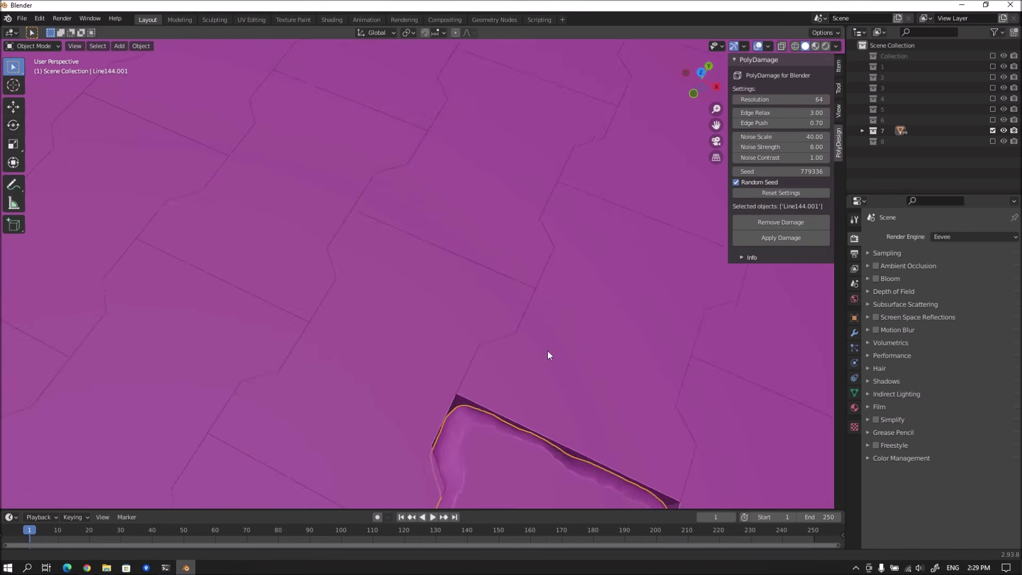
{"action": "scroll", "coordinate": [513, 279], "scroll_direction": "down", "scroll_amount": 3}
{"action": "left_click", "coordinate": [778, 238]}
{"action": "left_click_drag", "start_coordinate": [773, 113], "coordinate": [757, 113]}
{"action": "left_click", "coordinate": [786, 240]}
Step: Raise noise contrast to 1.20, regenerate, and damage the adjacent tile
{"action": "left_click_drag", "start_coordinate": [787, 157], "coordinate": [798, 158]}
{"action": "left_click", "coordinate": [788, 236]}
{"action": "left_click", "coordinate": [789, 235]}
{"action": "left_click", "coordinate": [602, 319], "text": "shift"}
{"action": "left_click", "coordinate": [781, 239]}
{"action": "scroll", "coordinate": [703, 223], "scroll_direction": "down", "scroll_amount": 3}
{"action": "scroll", "coordinate": [433, 284], "scroll_direction": "up", "scroll_amount": 1}
Step: Damage the left tile at resolution 40, then the two right-hand tiles
{"action": "left_click", "coordinate": [433, 284]}
{"action": "scroll", "coordinate": [434, 280], "scroll_direction": "up", "scroll_amount": 3}
{"action": "left_click", "coordinate": [793, 238]}
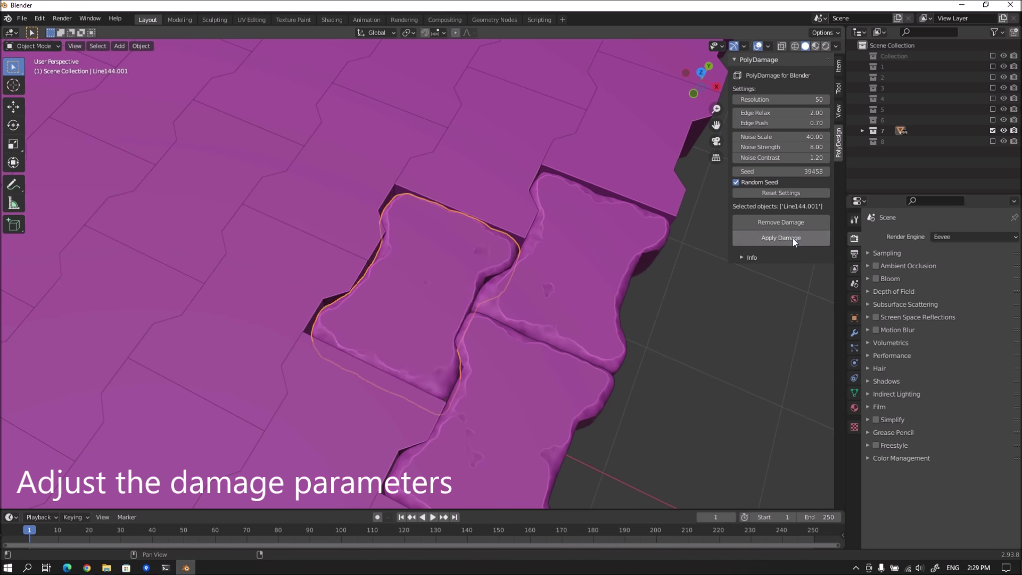
{"action": "left_click_drag", "start_coordinate": [815, 100], "coordinate": [798, 99]}
{"action": "left_click", "coordinate": [792, 237]}
{"action": "left_click_drag", "start_coordinate": [686, 303], "coordinate": [577, 371]}
{"action": "left_click", "coordinate": [803, 237]}
Step: Damage a larger band of tiles, then box-select every tile of the paving
{"action": "scroll", "coordinate": [509, 328], "scroll_direction": "down", "scroll_amount": 4}
{"action": "scroll", "coordinate": [509, 328], "scroll_direction": "down", "scroll_amount": 4}
{"action": "left_click_drag", "start_coordinate": [517, 236], "coordinate": [425, 313]}
{"action": "scroll", "coordinate": [426, 314], "scroll_direction": "up", "scroll_amount": 4}
{"action": "left_click", "coordinate": [767, 239]}
{"action": "left_click", "coordinate": [510, 336]}
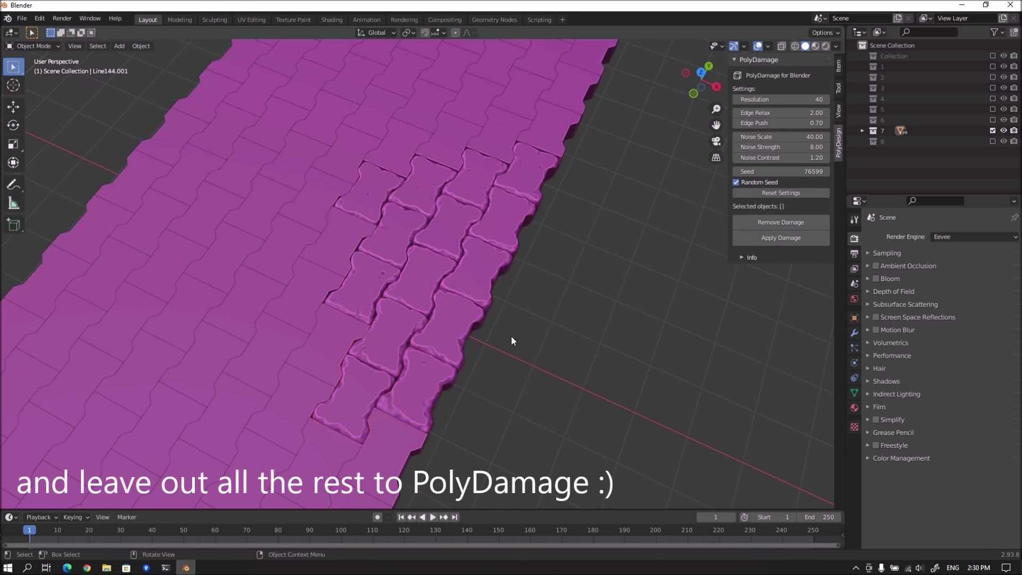
{"action": "scroll", "coordinate": [511, 335], "scroll_direction": "down", "scroll_amount": 5}
{"action": "left_click_drag", "start_coordinate": [566, 113], "coordinate": [150, 398]}
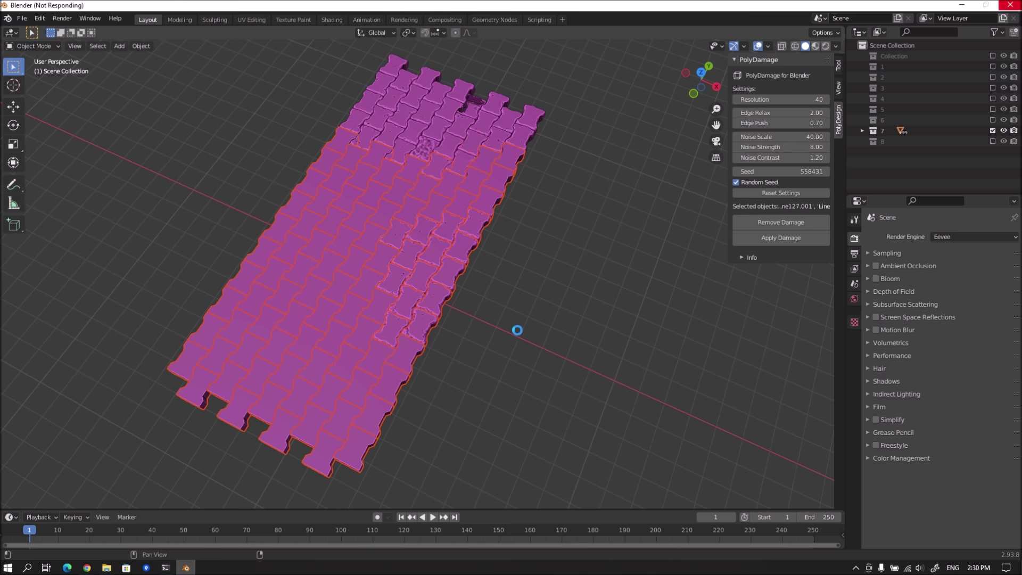
Step: Frame a single paving tile, strip its damage, then re-damage it
{"action": "left_click", "coordinate": [353, 311]}
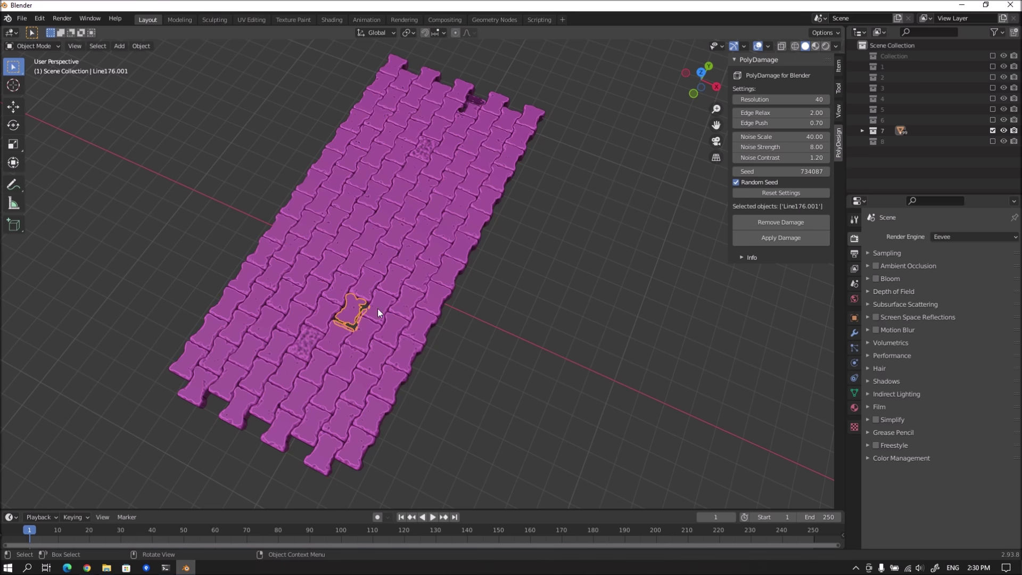
{"action": "scroll", "coordinate": [177, 416], "scroll_direction": "up", "scroll_amount": 3}
{"action": "key", "text": "KP_Decimal"}
{"action": "left_click", "coordinate": [782, 226]}
{"action": "scroll", "coordinate": [394, 255], "scroll_direction": "down", "scroll_amount": 8}
{"action": "left_click", "coordinate": [532, 76]}
Step: Regenerate damage on a top-edge tile and on a selected block of paving tiles
{"action": "left_click", "coordinate": [814, 238]}
{"action": "middle_click_drag", "start_coordinate": [583, 173], "coordinate": [518, 139], "text": "shift"}
{"action": "left_click", "coordinate": [779, 224]}
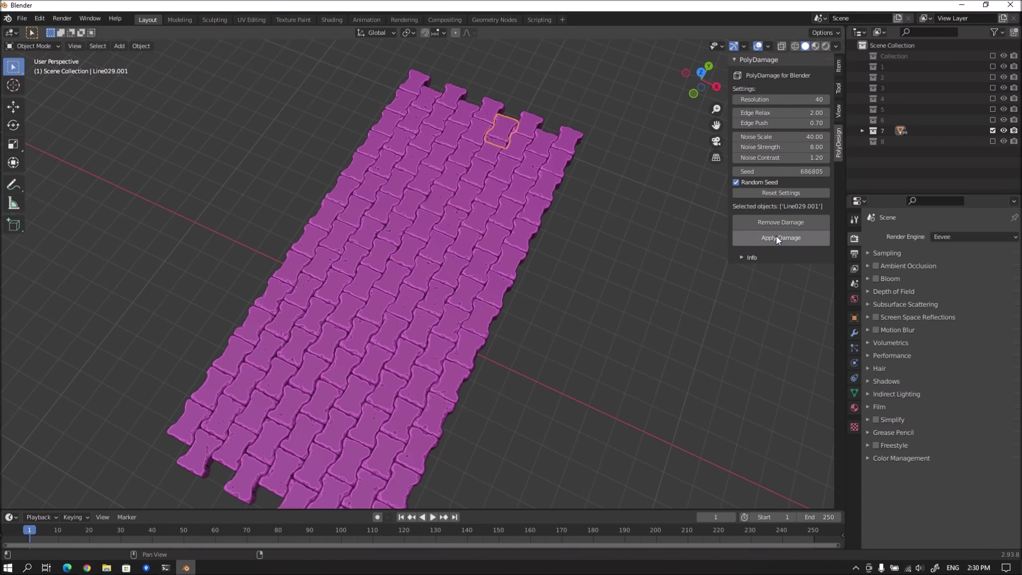
{"action": "mouse_move", "coordinate": [569, 279]}
{"action": "middle_mouse_down"}
{"action": "mouse_move", "coordinate": [499, 244]}
{"action": "mouse_move", "coordinate": [529, 308]}
{"action": "middle_mouse_up"}
{"action": "left_click", "coordinate": [531, 310]}
{"action": "left_click_drag", "start_coordinate": [505, 381], "coordinate": [365, 301]}
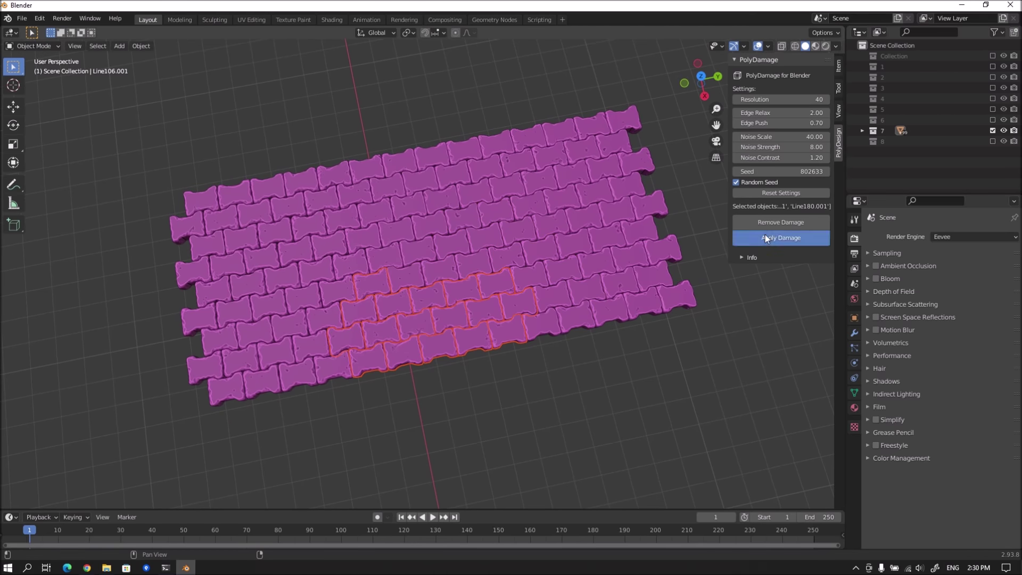
{"action": "left_click", "coordinate": [765, 236]}
Step: Copy all the paving tiles and place the pasted set beside the originals
{"action": "left_click", "coordinate": [447, 362]}
{"action": "mouse_move", "coordinate": [447, 367]}
{"action": "middle_mouse_down"}
{"action": "mouse_move", "coordinate": [569, 305]}
{"action": "mouse_move", "coordinate": [444, 324]}
{"action": "middle_mouse_up"}
{"action": "scroll", "coordinate": [452, 377], "scroll_direction": "up", "scroll_amount": 3}
{"action": "scroll", "coordinate": [452, 377], "scroll_direction": "down", "scroll_amount": 2}
{"action": "left_click", "coordinate": [836, 46]}
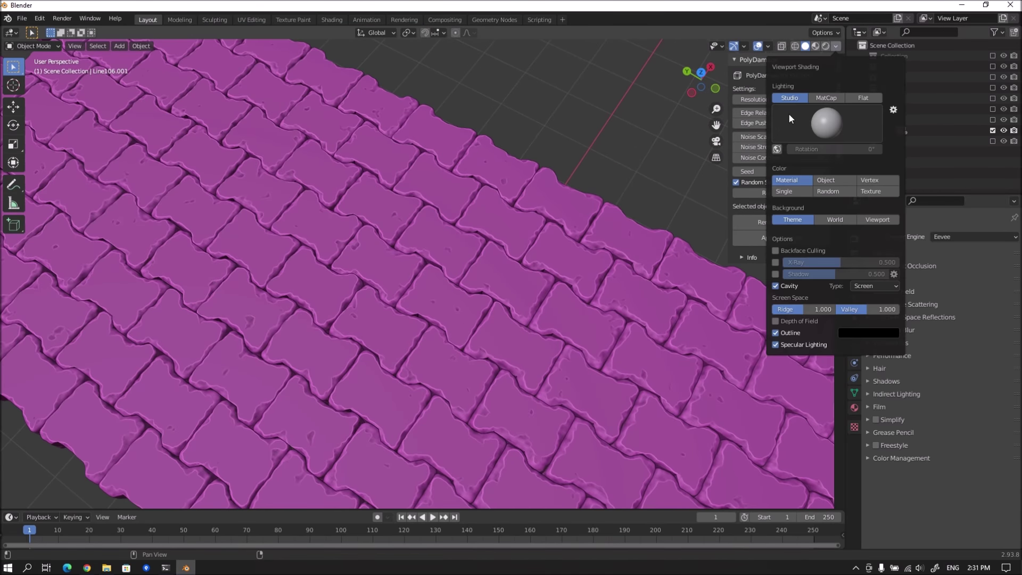
{"action": "mouse_move", "coordinate": [815, 75]}
{"action": "middle_mouse_down"}
{"action": "mouse_move", "coordinate": [380, 284]}
{"action": "mouse_move", "coordinate": [331, 291]}
{"action": "mouse_move", "coordinate": [296, 212]}
{"action": "middle_mouse_up"}
{"action": "mouse_move", "coordinate": [317, 132]}
{"action": "left_mouse_down"}
{"action": "mouse_move", "coordinate": [504, 413]}
{"action": "mouse_move", "coordinate": [529, 414]}
{"action": "left_mouse_up"}
{"action": "key", "text": "ctrl+c"}
{"action": "key", "text": "ctrl+v"}
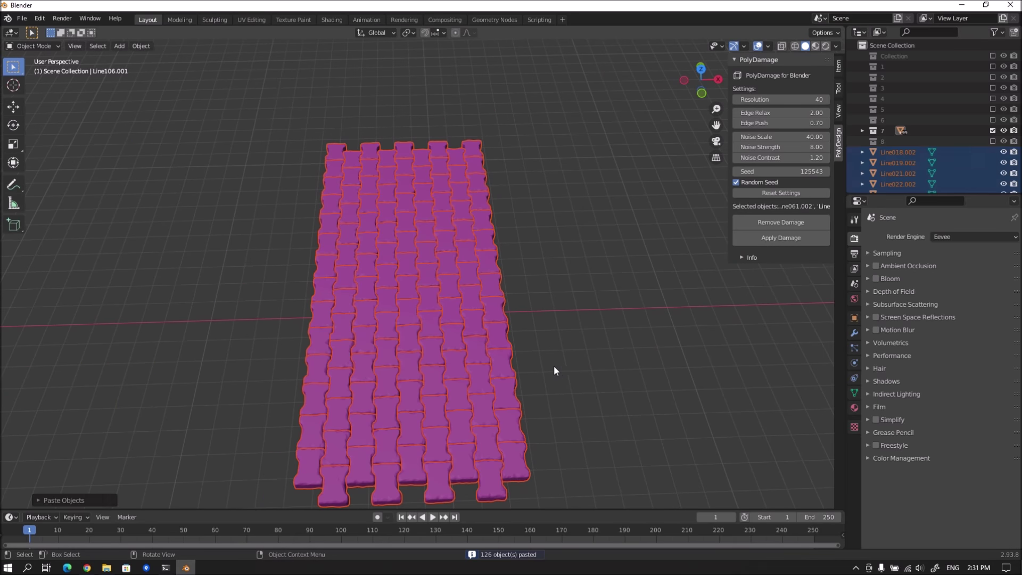
{"action": "key", "text": "g"}
{"action": "left_click", "coordinate": [287, 371]}
Step: Remove the damage from the pasted tiles to leave an undamaged copy
{"action": "left_click", "coordinate": [788, 223]}
{"action": "middle_click_drag", "start_coordinate": [475, 309], "coordinate": [324, 333]}
{"action": "scroll", "coordinate": [325, 333], "scroll_direction": "up", "scroll_amount": 2}
{"action": "scroll", "coordinate": [412, 324], "scroll_direction": "up", "scroll_amount": 3}
{"action": "left_click_drag", "start_coordinate": [387, 239], "coordinate": [277, 322]}
{"action": "scroll", "coordinate": [395, 303], "scroll_direction": "down", "scroll_amount": 3}
{"action": "mouse_move", "coordinate": [405, 290]}
{"action": "middle_mouse_down"}
{"action": "mouse_move", "coordinate": [428, 280]}
{"action": "mouse_move", "coordinate": [440, 248]}
{"action": "mouse_move", "coordinate": [398, 290]}
{"action": "mouse_move", "coordinate": [400, 348]}
{"action": "middle_mouse_up"}
{"action": "scroll", "coordinate": [397, 301], "scroll_direction": "up", "scroll_amount": 2}
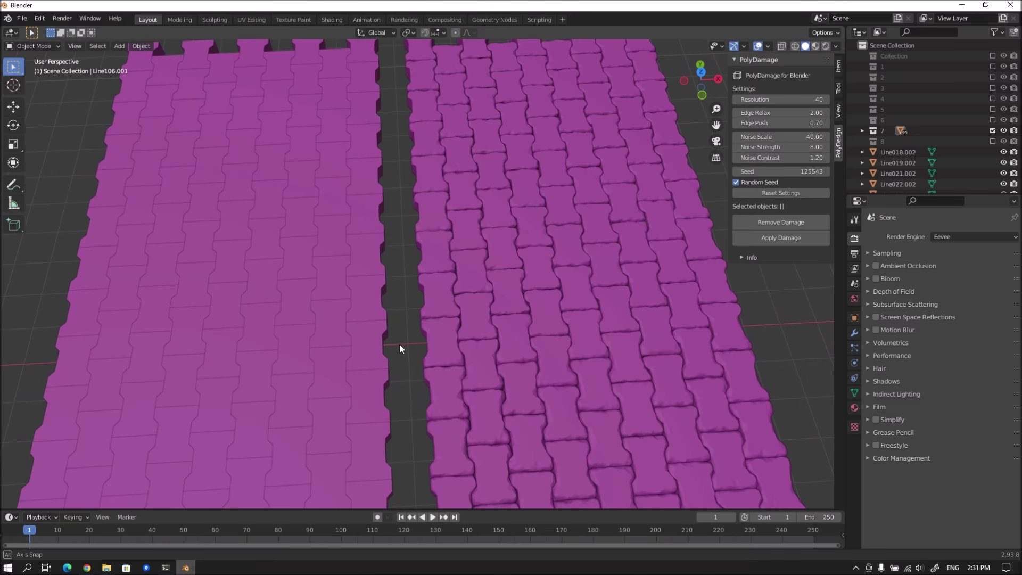
Step: Turn Cavity viewport shading on to compare both tile sets, then off again
{"action": "left_click", "coordinate": [834, 47]}
{"action": "left_click", "coordinate": [769, 326]}
{"action": "middle_click_drag", "start_coordinate": [381, 313], "coordinate": [402, 293]}
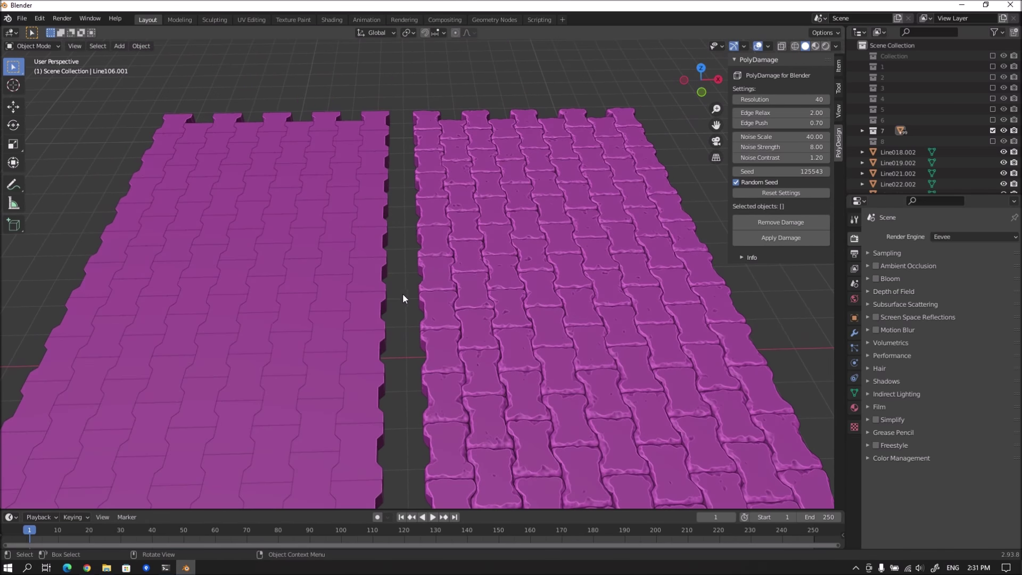
{"action": "left_click", "coordinate": [836, 47]}
{"action": "left_click", "coordinate": [795, 288]}
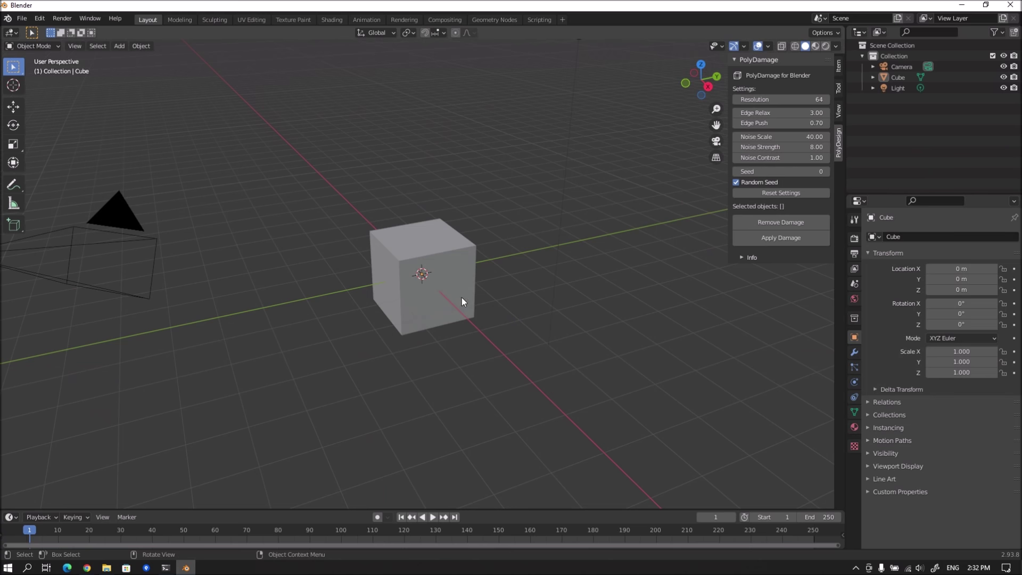
Step: Select the default cube and apply PolyDamage to it
{"action": "left_click", "coordinate": [461, 297]}
{"action": "left_click", "coordinate": [778, 237]}
{"action": "left_click", "coordinate": [777, 238]}
Step: Set Noise Scale to 50 and re-damage the cube after enlarging it
{"action": "left_click_drag", "start_coordinate": [780, 136], "coordinate": [798, 137]}
{"action": "left_click", "coordinate": [784, 239]}
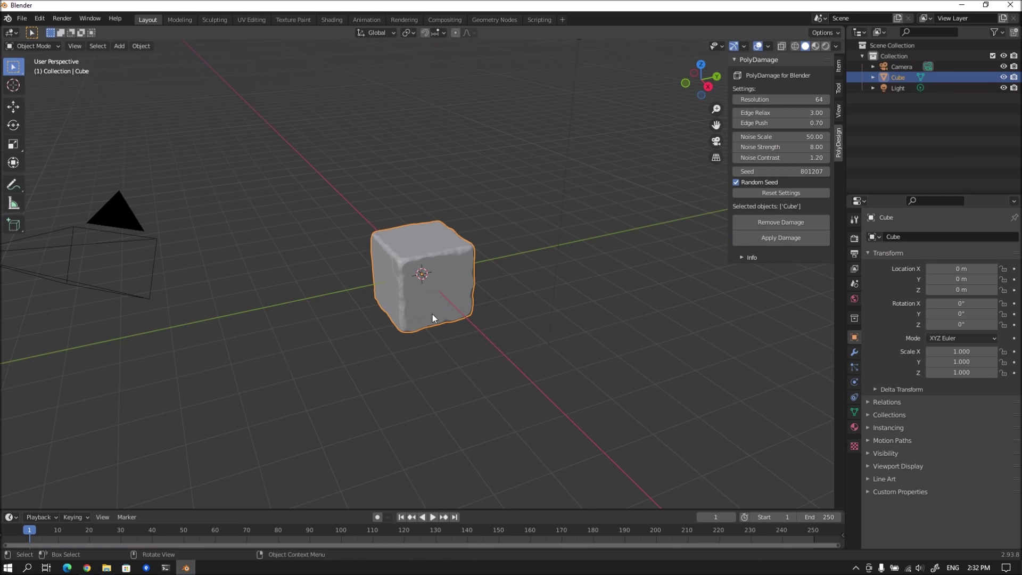
{"action": "key", "text": "s"}
{"action": "left_click", "coordinate": [532, 289]}
{"action": "left_click", "coordinate": [781, 237]}
{"action": "scroll", "coordinate": [470, 320], "scroll_direction": "down", "scroll_amount": 3}
{"action": "scroll", "coordinate": [453, 295], "scroll_direction": "down", "scroll_amount": 2}
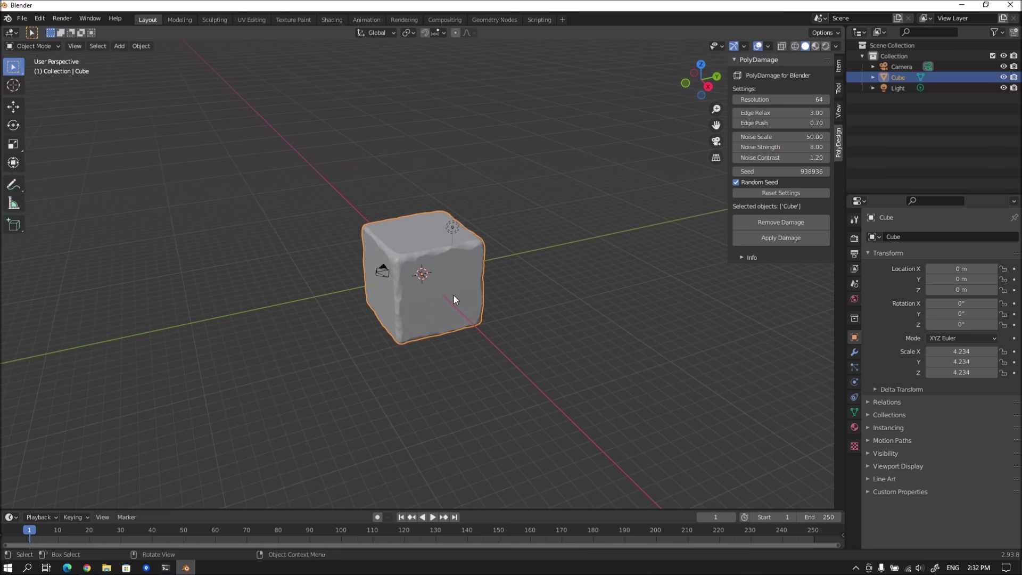
Step: Duplicate the cube, scale the copy by 3 and re-damage it
{"action": "key", "text": "shift+d"}
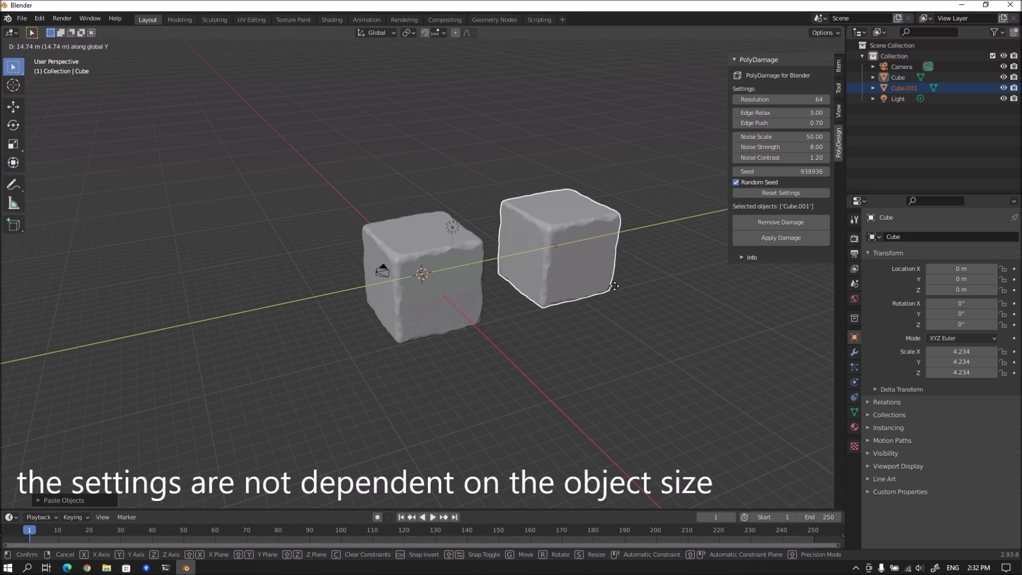
{"action": "left_click", "coordinate": [588, 252]}
{"action": "type", "text": "s3"}
{"action": "key", "text": "Return"}
{"action": "middle_click_drag", "start_coordinate": [586, 280], "coordinate": [639, 324]}
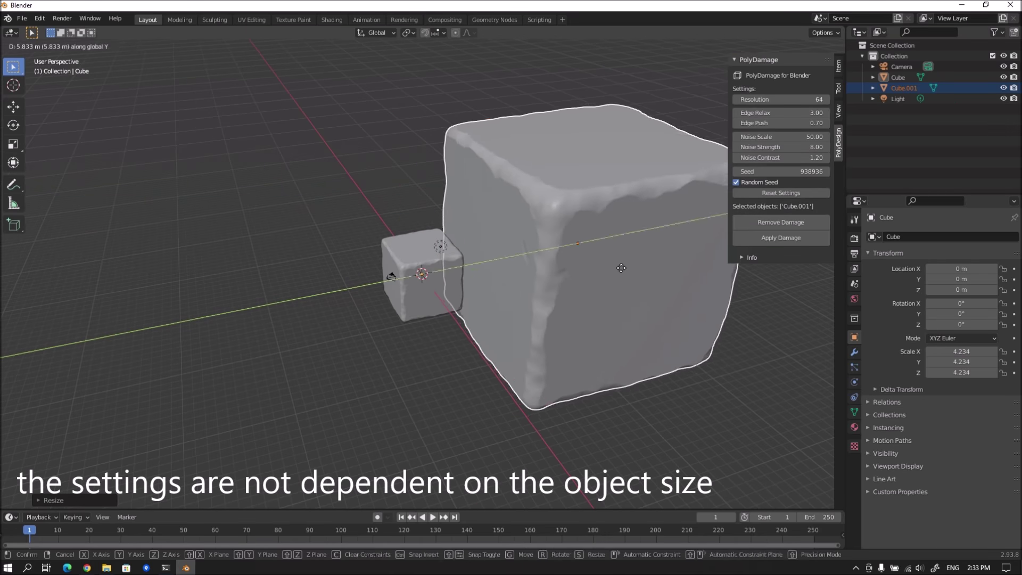
{"action": "left_click", "coordinate": [780, 238]}
Step: Duplicate the smaller original cube at a new size and damage that copy
{"action": "left_click", "coordinate": [315, 308]}
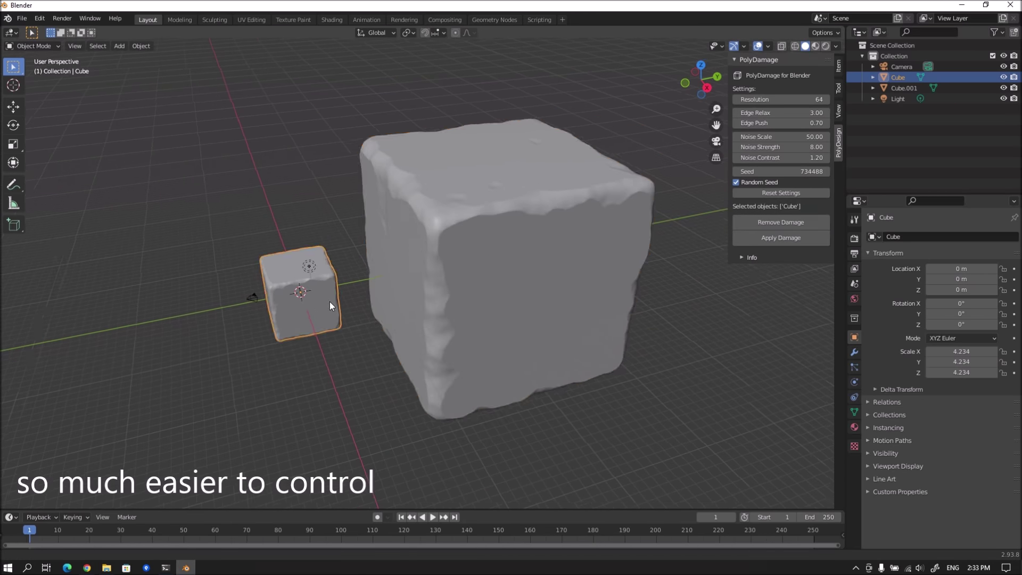
{"action": "scroll", "coordinate": [504, 273], "scroll_direction": "up", "scroll_amount": 3}
{"action": "key", "text": "shift+d"}
{"action": "left_click", "coordinate": [329, 330]}
{"action": "key", "text": "s"}
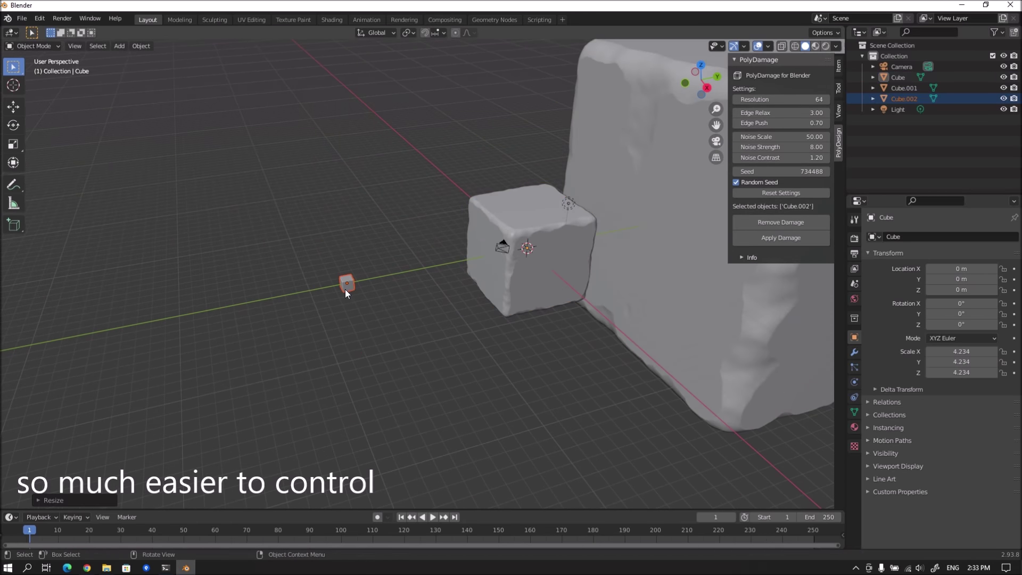
{"action": "left_click", "coordinate": [696, 245]}
{"action": "left_click", "coordinate": [780, 238]}
{"action": "scroll", "coordinate": [455, 285], "scroll_direction": "down", "scroll_amount": 3}
{"action": "mouse_move", "coordinate": [454, 285]}
{"action": "middle_mouse_down"}
{"action": "mouse_move", "coordinate": [504, 293]}
{"action": "mouse_move", "coordinate": [404, 356]}
{"action": "middle_mouse_up"}
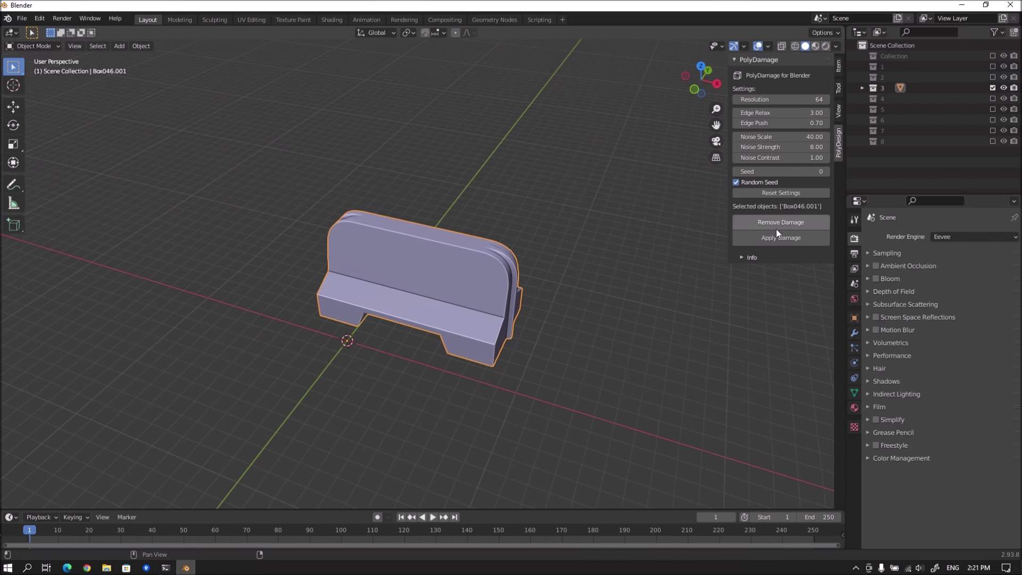
Step: Damage the bench, then lower Edge Relax to 0.75 and re-apply
{"action": "left_click", "coordinate": [780, 238]}
{"action": "mouse_move", "coordinate": [714, 261]}
{"action": "middle_mouse_down"}
{"action": "mouse_move", "coordinate": [575, 271]}
{"action": "mouse_move", "coordinate": [628, 246]}
{"action": "middle_mouse_up"}
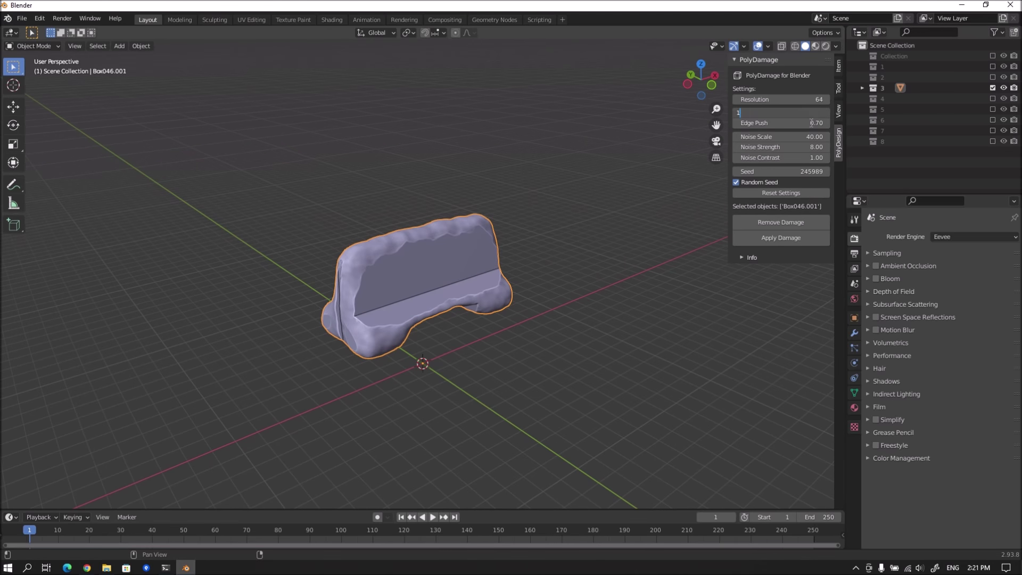
{"action": "left_click", "coordinate": [775, 241]}
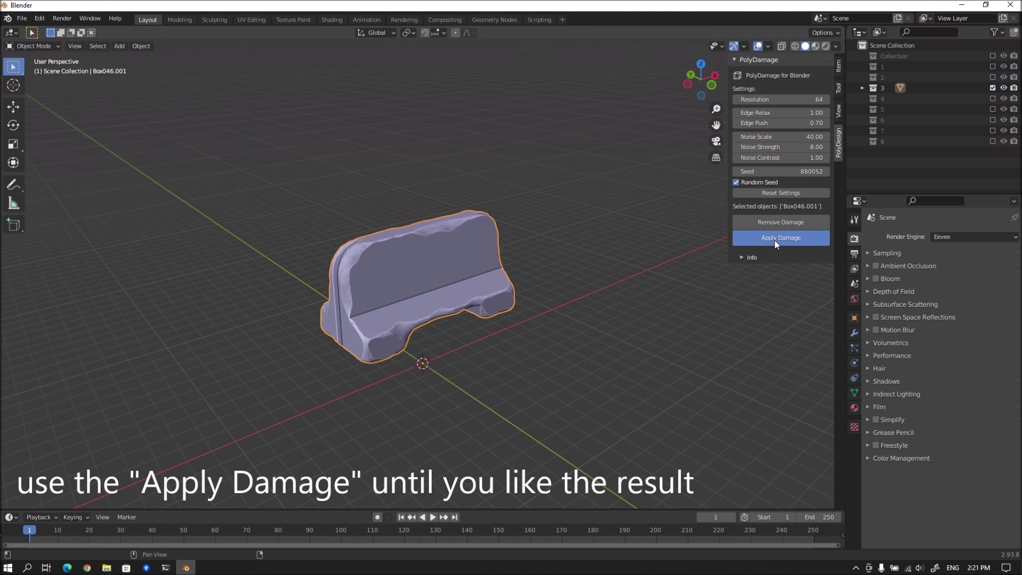
{"action": "left_click_drag", "start_coordinate": [815, 113], "coordinate": [789, 113]}
{"action": "left_click", "coordinate": [793, 240]}
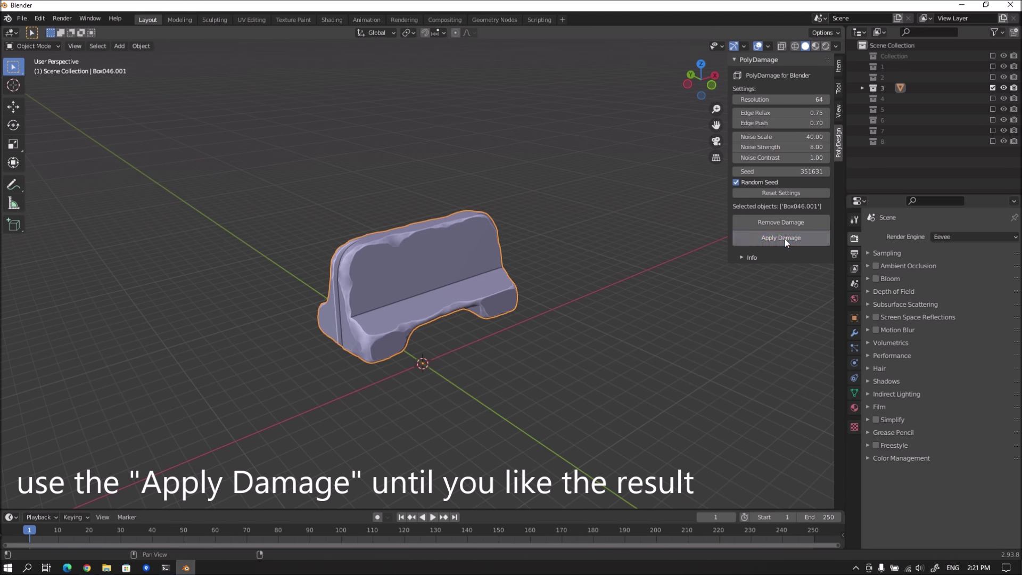
Step: Set Edge Push to 0.75 and re-roll the bench damage
{"action": "left_click", "coordinate": [814, 126]}
{"action": "key", "text": "BackSpace"}
{"action": "left_click", "coordinate": [794, 240]}
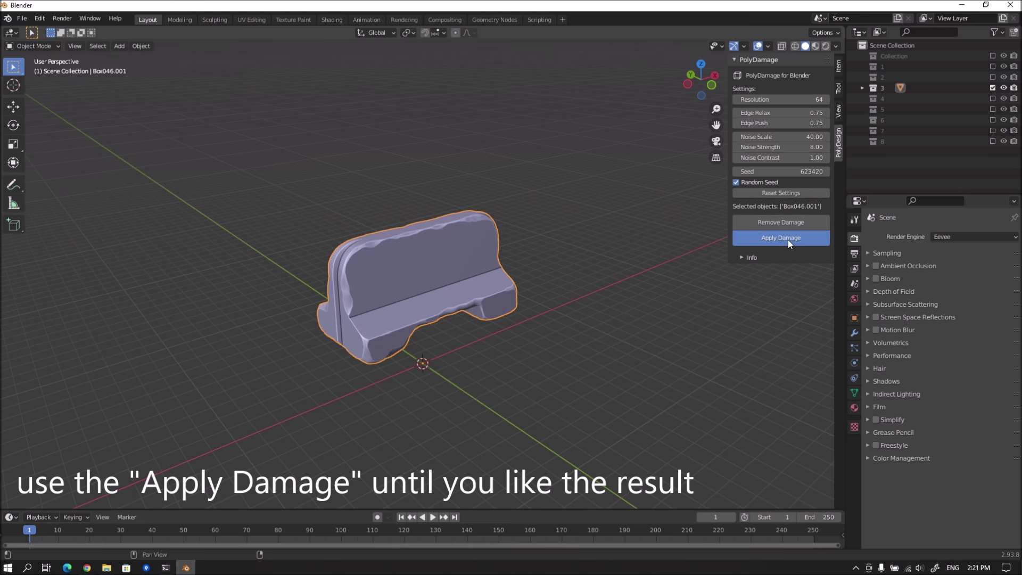
Step: Adjust Noise Contrast to 1.20, re-rolling the bench damage several times
{"action": "double_click", "coordinate": [792, 158]}
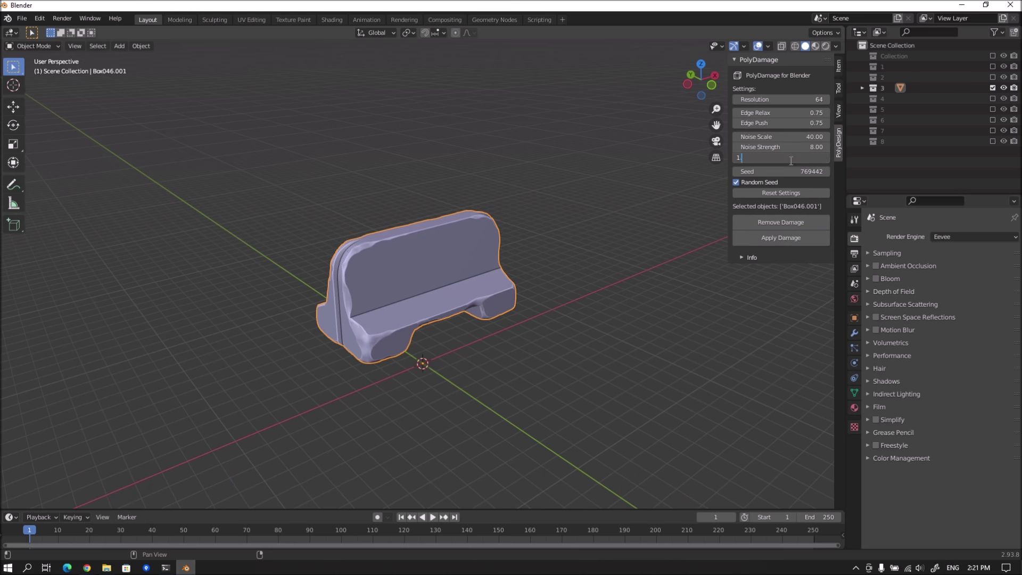
{"action": "type", "text": ".20"}
{"action": "left_click", "coordinate": [778, 244]}
{"action": "scroll", "coordinate": [478, 276], "scroll_direction": "up", "scroll_amount": 1}
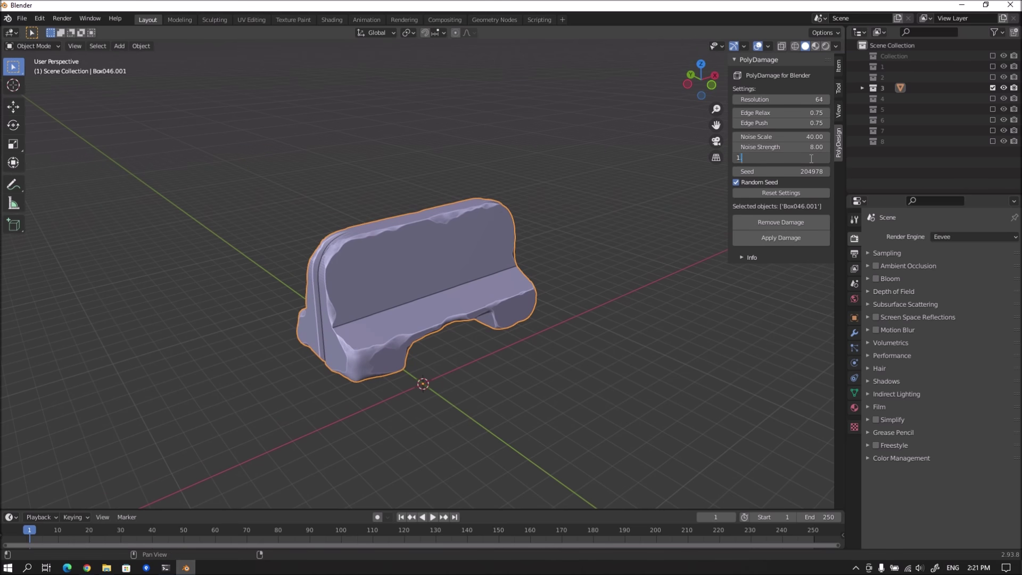
{"action": "left_click", "coordinate": [789, 240]}
{"action": "left_click", "coordinate": [787, 241]}
{"action": "double_click", "coordinate": [807, 158]}
{"action": "left_click", "coordinate": [793, 238]}
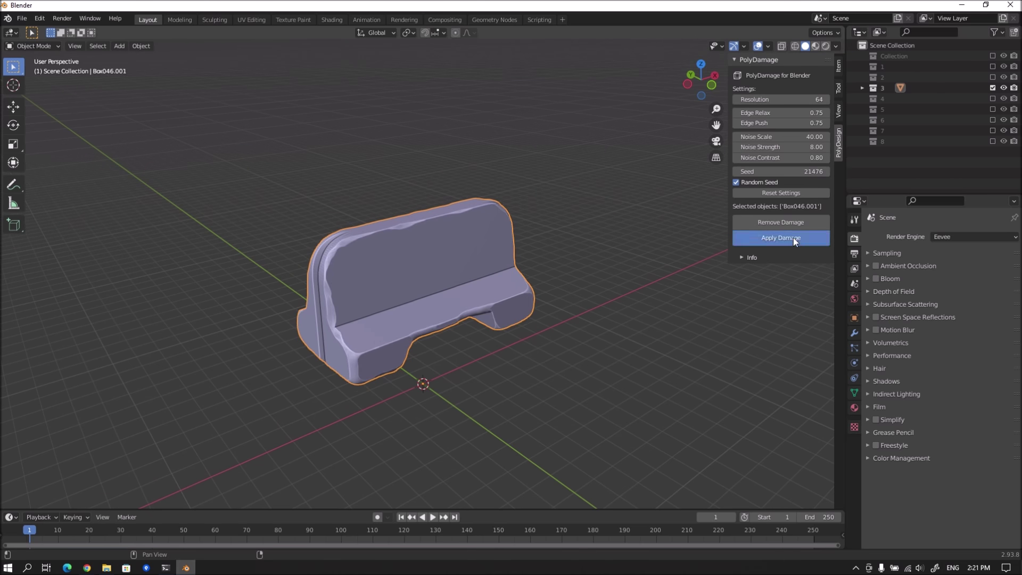
{"action": "left_click", "coordinate": [793, 237]}
Step: Re-roll the bench damage while checking it from several angles
{"action": "middle_click_drag", "start_coordinate": [665, 250], "coordinate": [650, 256]}
{"action": "left_click", "coordinate": [772, 240]}
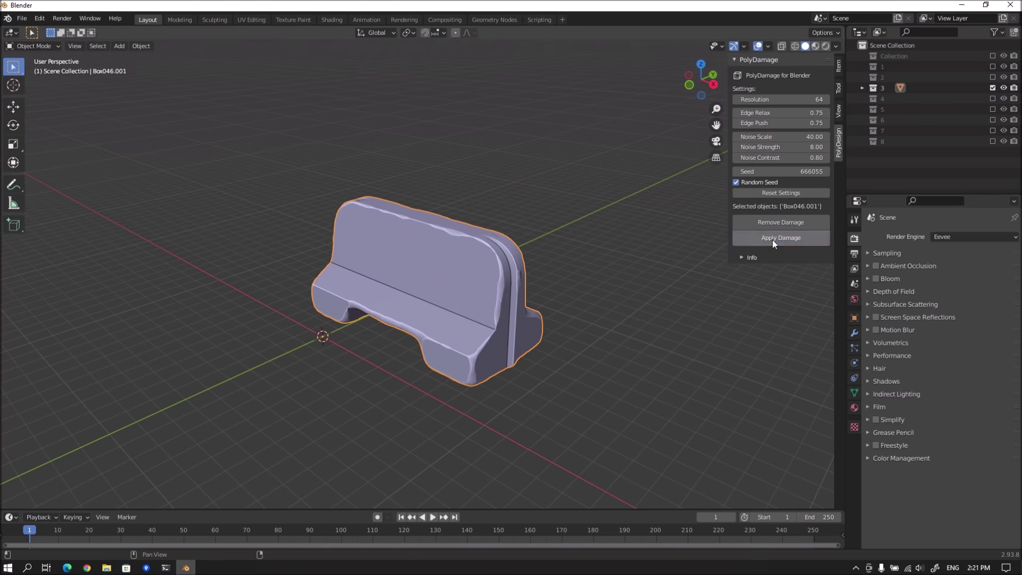
{"action": "mouse_move", "coordinate": [449, 308]}
{"action": "middle_mouse_down"}
{"action": "mouse_move", "coordinate": [363, 295]}
{"action": "mouse_move", "coordinate": [416, 287]}
{"action": "middle_mouse_up"}
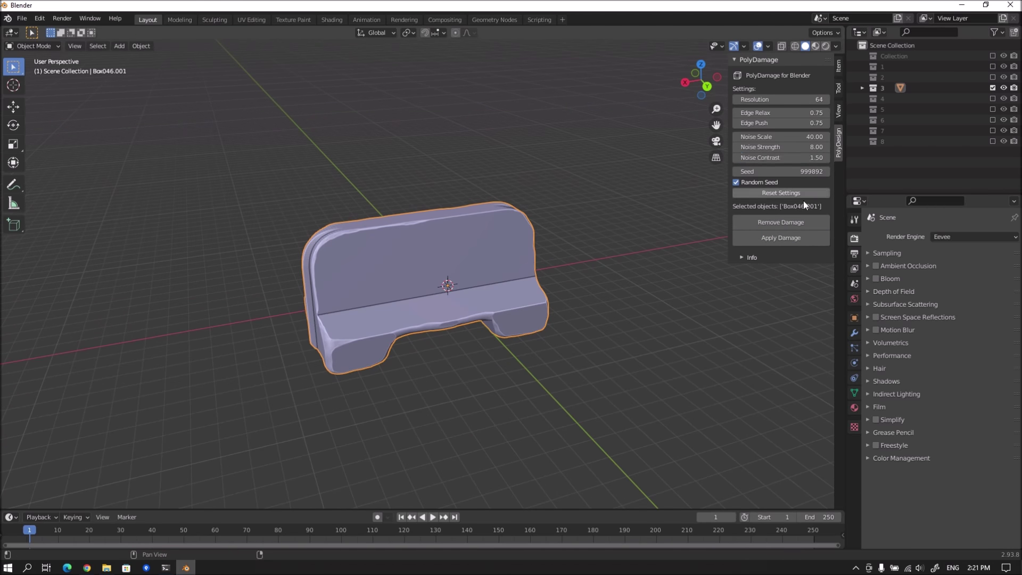
{"action": "left_click", "coordinate": [794, 237]}
{"action": "mouse_move", "coordinate": [693, 256]}
{"action": "middle_mouse_down"}
{"action": "mouse_move", "coordinate": [547, 280]}
{"action": "mouse_move", "coordinate": [721, 279]}
{"action": "mouse_move", "coordinate": [737, 264]}
{"action": "middle_mouse_up"}
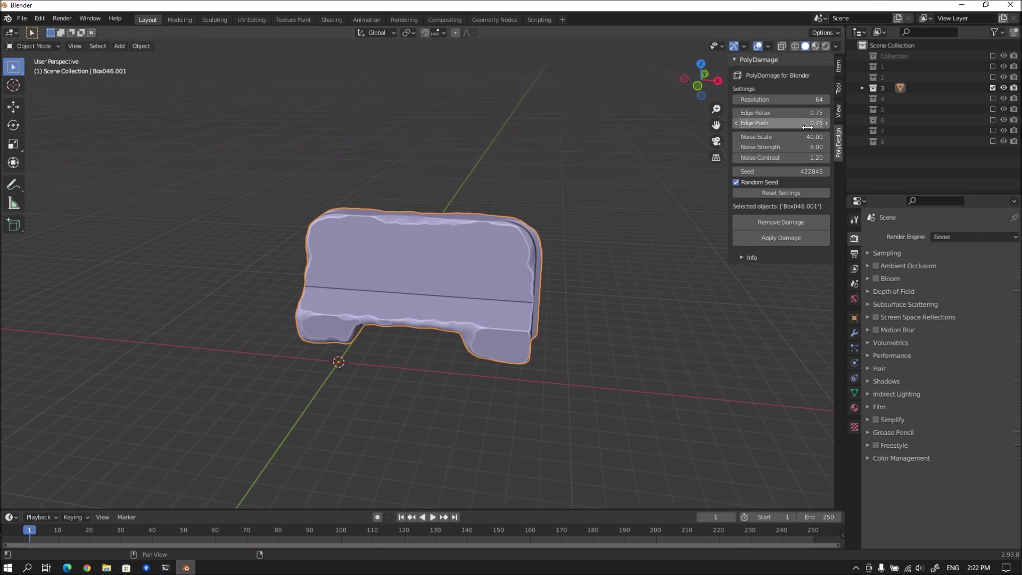
Step: Try Edge Push values 0.70, 0.60 and 0.65, re-damaging the bench each time
{"action": "left_click_drag", "start_coordinate": [788, 123], "coordinate": [783, 123]}
{"action": "left_click", "coordinate": [788, 234]}
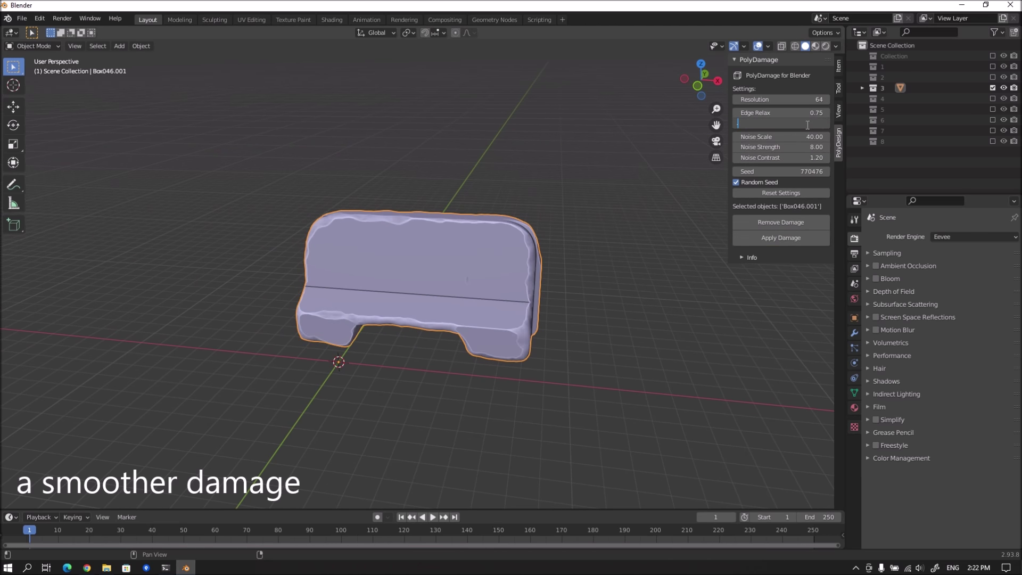
{"action": "type", "text": "0.6"}
{"action": "left_click", "coordinate": [788, 237]}
{"action": "left_click", "coordinate": [787, 240]}
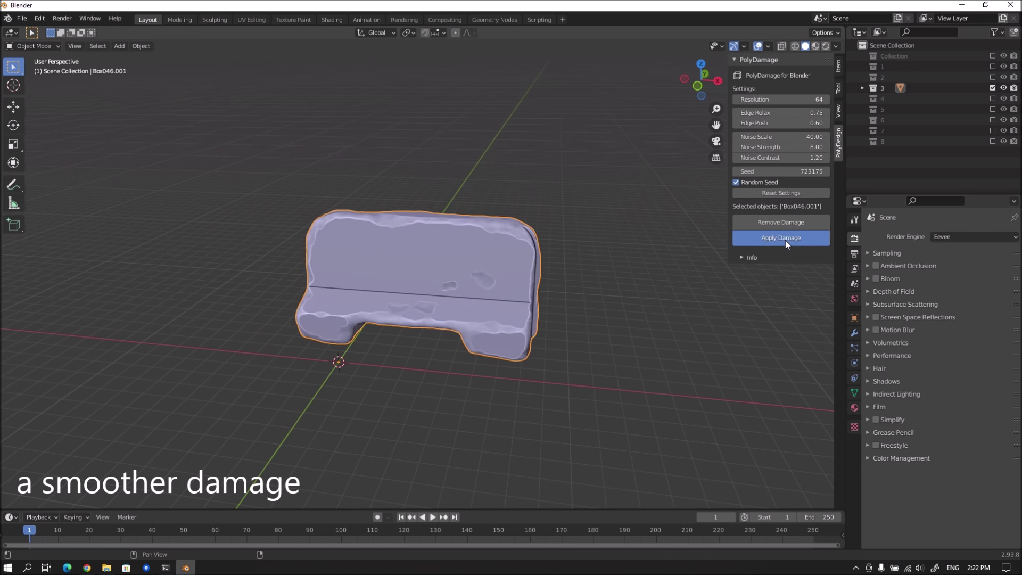
{"action": "left_click", "coordinate": [785, 240]}
{"action": "left_click_drag", "start_coordinate": [783, 124], "coordinate": [767, 137]}
{"action": "left_click", "coordinate": [793, 241]}
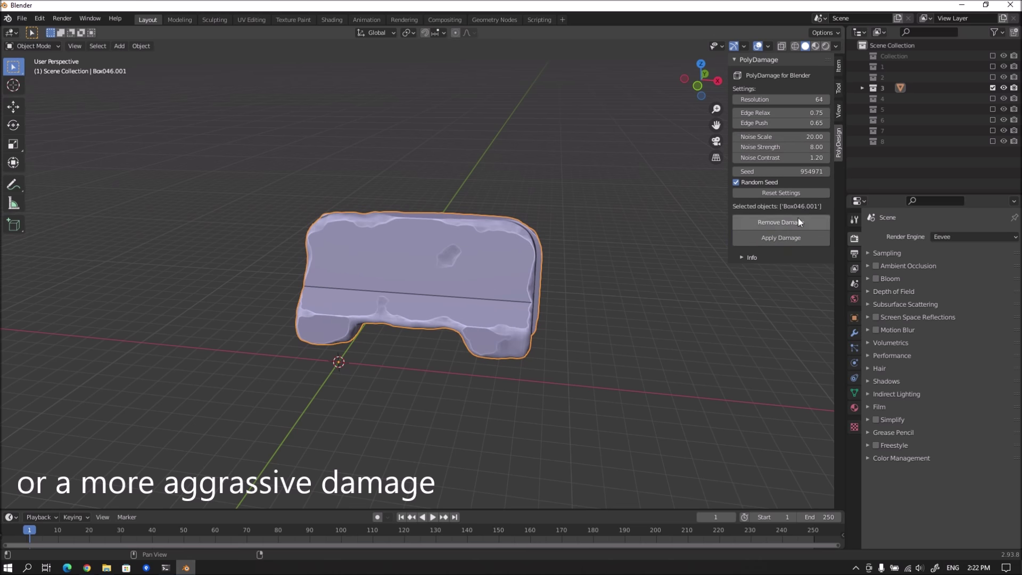
Step: Lower Noise Scale to 20 for rougher bench damage and re-roll it
{"action": "left_click", "coordinate": [791, 241]}
{"action": "left_click", "coordinate": [785, 241]}
{"action": "middle_click_drag", "start_coordinate": [461, 318], "coordinate": [585, 297]}
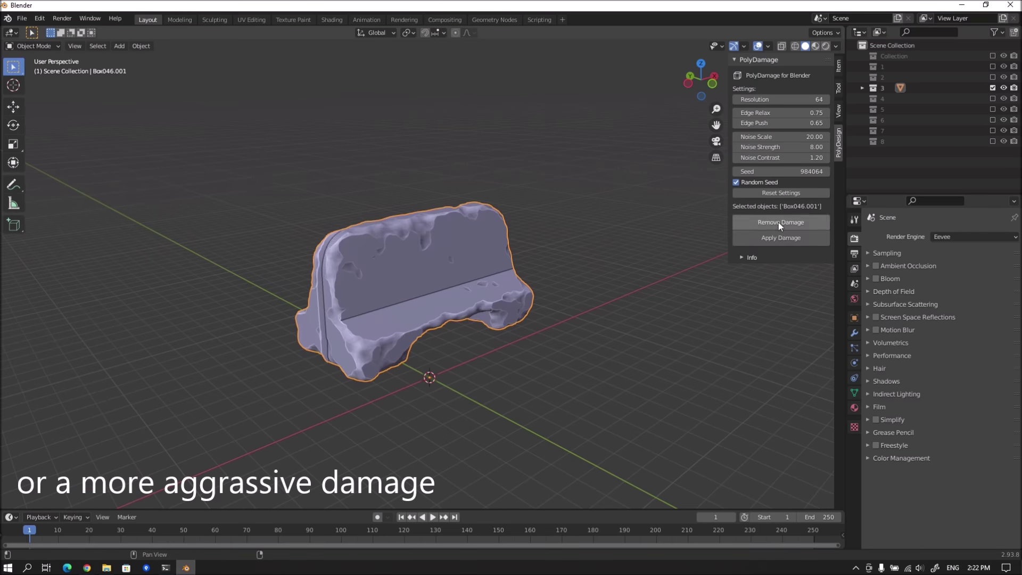
{"action": "left_click", "coordinate": [778, 234]}
{"action": "left_click", "coordinate": [782, 237]}
{"action": "mouse_move", "coordinate": [585, 248]}
{"action": "middle_mouse_down"}
{"action": "mouse_move", "coordinate": [245, 267]}
{"action": "mouse_move", "coordinate": [459, 279]}
{"action": "middle_mouse_up"}
Step: Reset damage settings to defaults, re-damage the bench, then strip its damage and deselect it
{"action": "left_click", "coordinate": [781, 192]}
{"action": "left_click", "coordinate": [792, 237]}
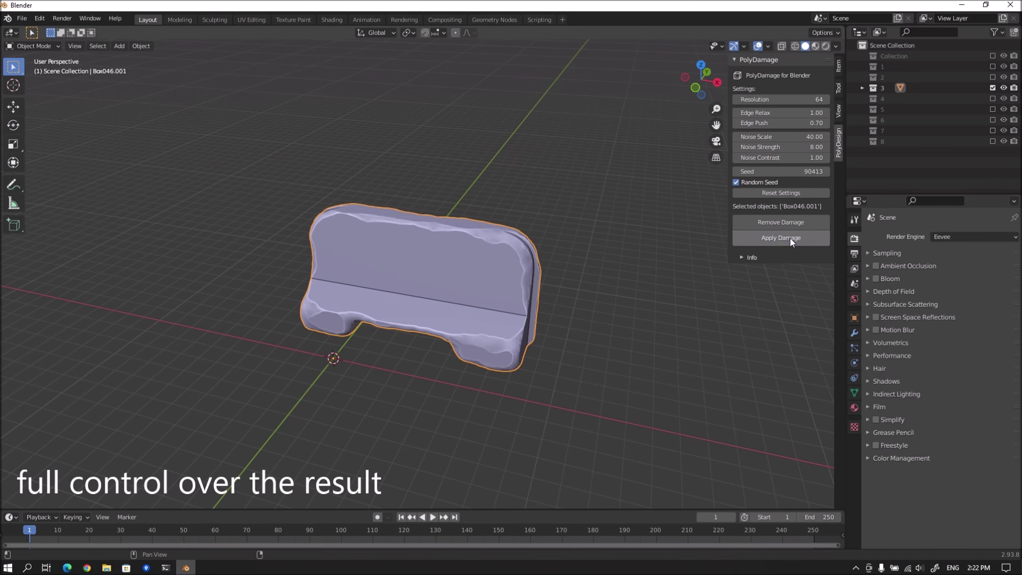
{"action": "middle_click_drag", "start_coordinate": [485, 310], "coordinate": [640, 288]}
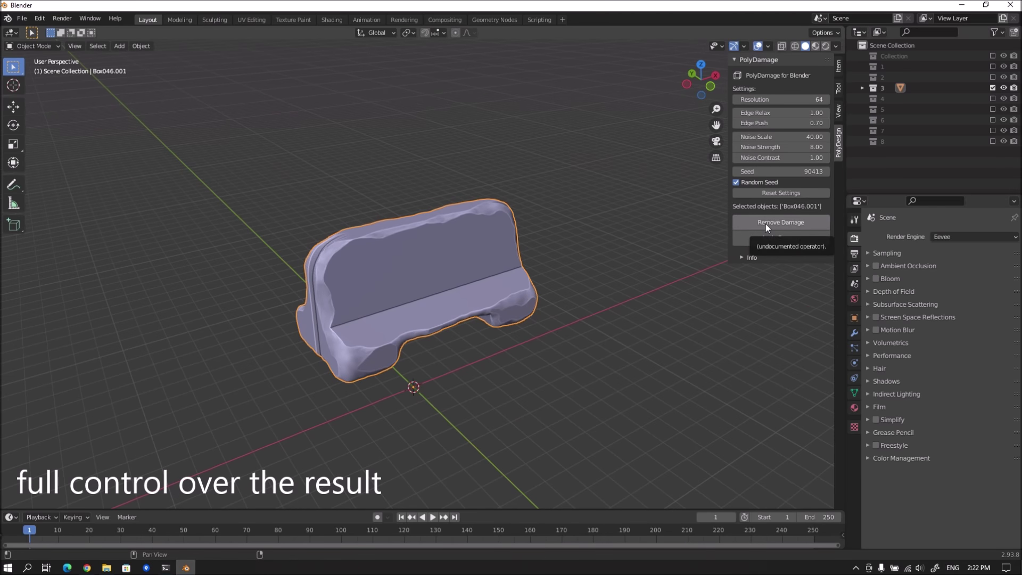
{"action": "mouse_move", "coordinate": [400, 317]}
{"action": "middle_mouse_down"}
{"action": "mouse_move", "coordinate": [758, 305]}
{"action": "mouse_move", "coordinate": [788, 233]}
{"action": "middle_mouse_up"}
{"action": "left_click", "coordinate": [781, 223]}
{"action": "left_click", "coordinate": [556, 333]}
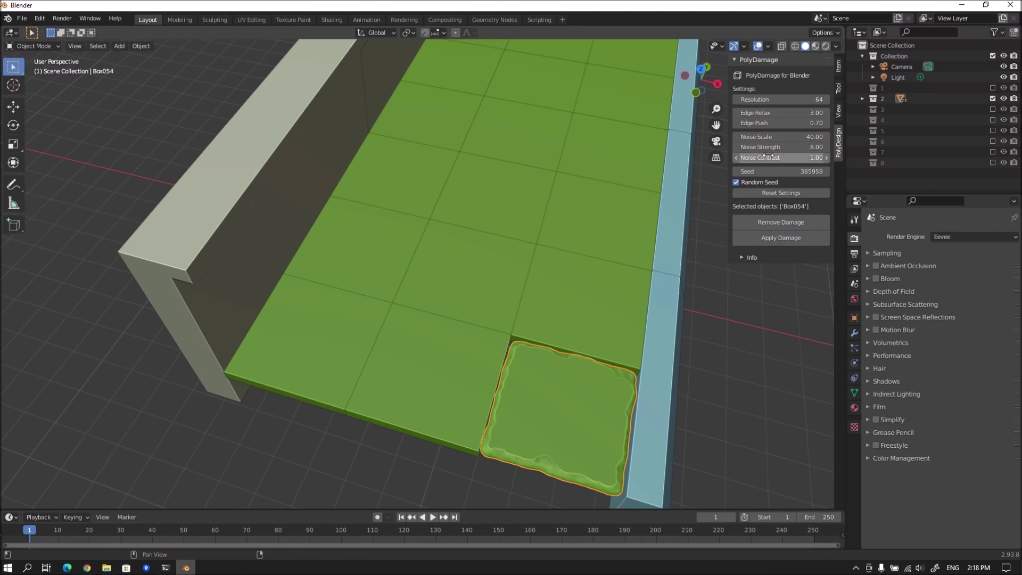
Step: Set Edge Relax 2.00 and Edge Push 0.75, then damage a block of floor tiles
{"action": "left_click", "coordinate": [737, 113]}
{"action": "left_click", "coordinate": [792, 236]}
{"action": "left_click", "coordinate": [803, 124]}
{"action": "type", "text": "5"}
{"action": "key", "text": "Return"}
{"action": "left_click", "coordinate": [771, 235]}
{"action": "left_click_drag", "start_coordinate": [403, 91], "coordinate": [522, 416]}
{"action": "left_click", "coordinate": [782, 235]}
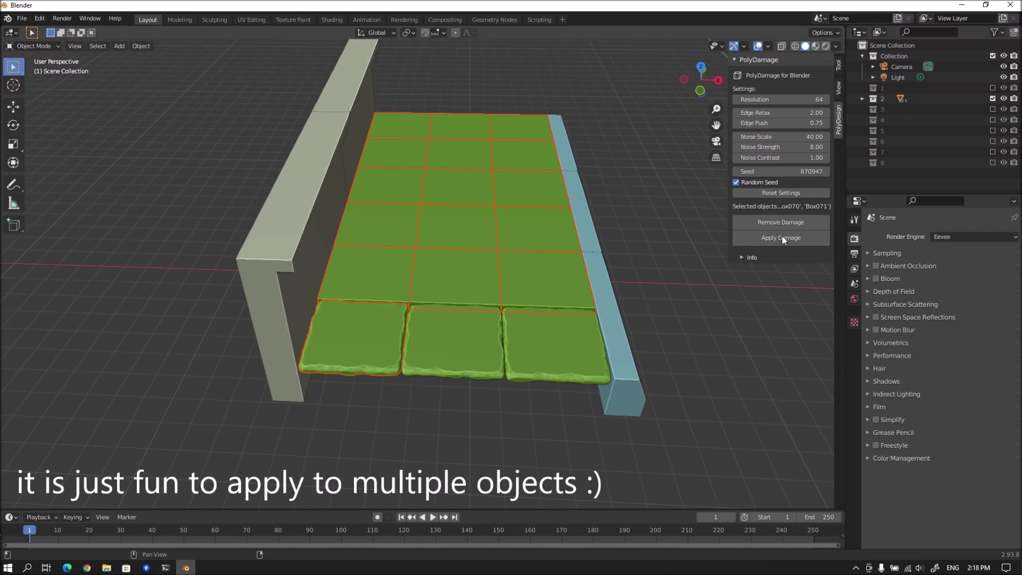
Step: Damage the near curb piece, re-applying with Edge Relax 1.50 and Edge Push 0.80
{"action": "middle_click_drag", "start_coordinate": [616, 252], "coordinate": [502, 247]}
{"action": "left_click", "coordinate": [479, 365]}
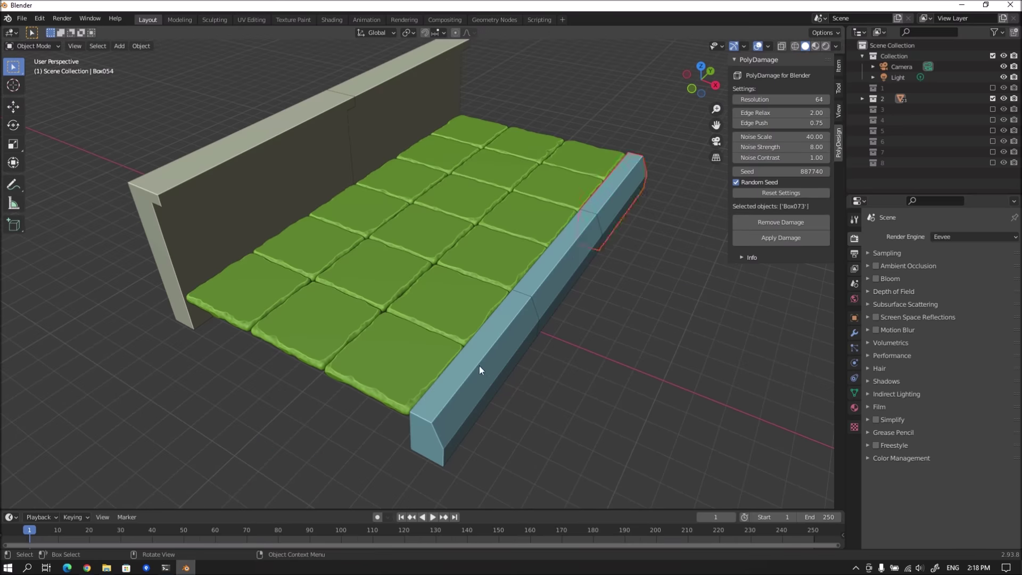
{"action": "left_click", "coordinate": [780, 238]}
{"action": "middle_click_drag", "start_coordinate": [520, 315], "coordinate": [585, 298]}
{"action": "double_click", "coordinate": [802, 115]}
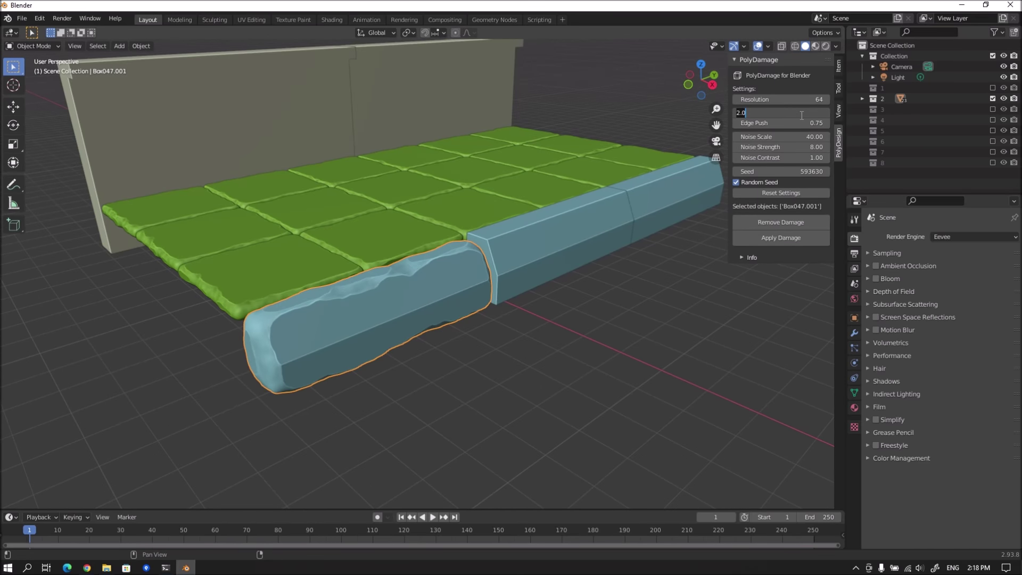
{"action": "type", "text": "1.5"}
{"action": "key", "text": "Tab"}
{"action": "type", "text": "0.8"}
{"action": "key", "text": "Return"}
{"action": "left_click", "coordinate": [780, 239]}
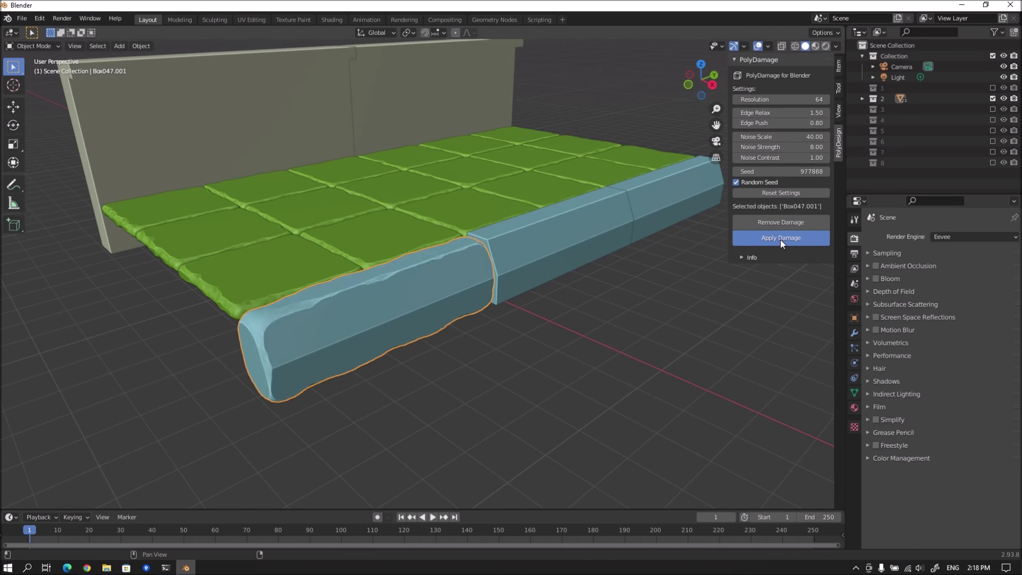
Step: Damage the middle curb piece and the back wall
{"action": "scroll", "coordinate": [562, 262], "scroll_direction": "down", "scroll_amount": 3}
{"action": "left_click", "coordinate": [544, 255], "text": "shift"}
{"action": "left_click_drag", "start_coordinate": [551, 245], "coordinate": [552, 245]}
{"action": "left_click", "coordinate": [337, 173]}
{"action": "key", "text": "KP_Decimal"}
{"action": "left_click", "coordinate": [781, 236]}
Step: Re-damage the wall with Resolution 75 and Edge Relax 0.50
{"action": "left_click", "coordinate": [783, 112]}
{"action": "type", "text": "1"}
{"action": "key", "text": "shift+Tab"}
{"action": "type", "text": "75"}
{"action": "key", "text": "Return"}
{"action": "left_click", "coordinate": [797, 240]}
{"action": "left_click", "coordinate": [783, 112]}
{"action": "type", "text": "0.5"}
{"action": "key", "text": "Return"}
{"action": "left_click", "coordinate": [796, 240]}
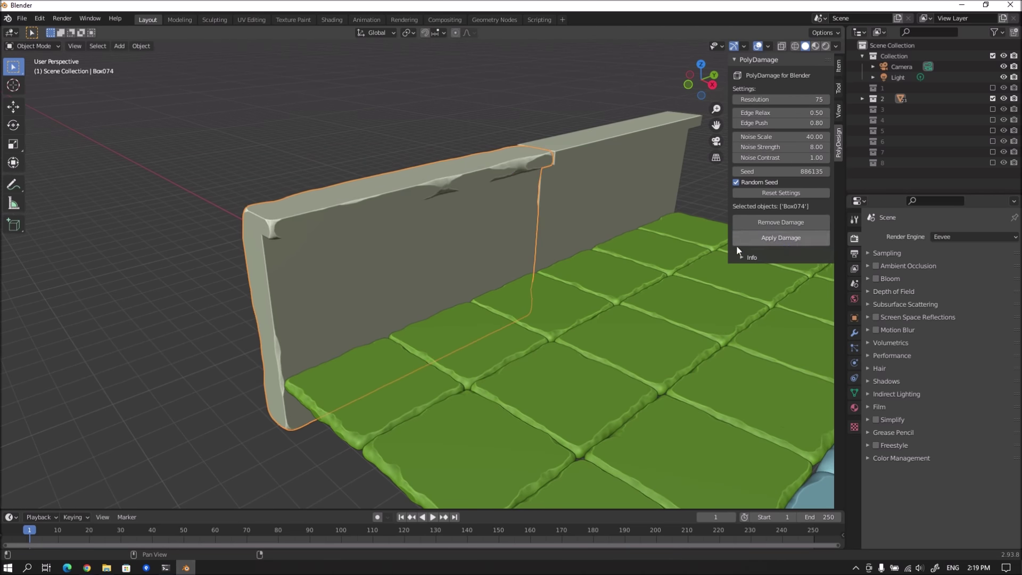
{"action": "left_click", "coordinate": [784, 242]}
{"action": "mouse_move", "coordinate": [752, 234]}
{"action": "middle_mouse_down"}
{"action": "mouse_move", "coordinate": [532, 224]}
{"action": "mouse_move", "coordinate": [569, 227]}
{"action": "middle_mouse_up"}
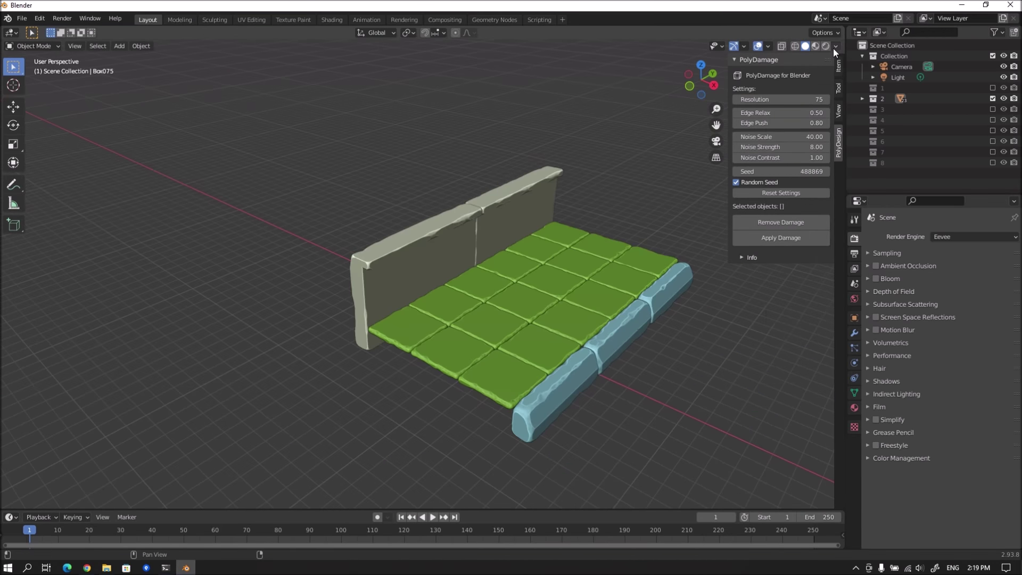
Step: Reset PolyDamage settings to defaults and damage several floor tiles and a curb piece
{"action": "middle_click_drag", "start_coordinate": [636, 228], "coordinate": [608, 134]}
{"action": "left_click", "coordinate": [506, 296]}
{"action": "left_click_drag", "start_coordinate": [581, 217], "coordinate": [483, 287]}
{"action": "left_click", "coordinate": [781, 193]}
{"action": "left_click", "coordinate": [770, 238]}
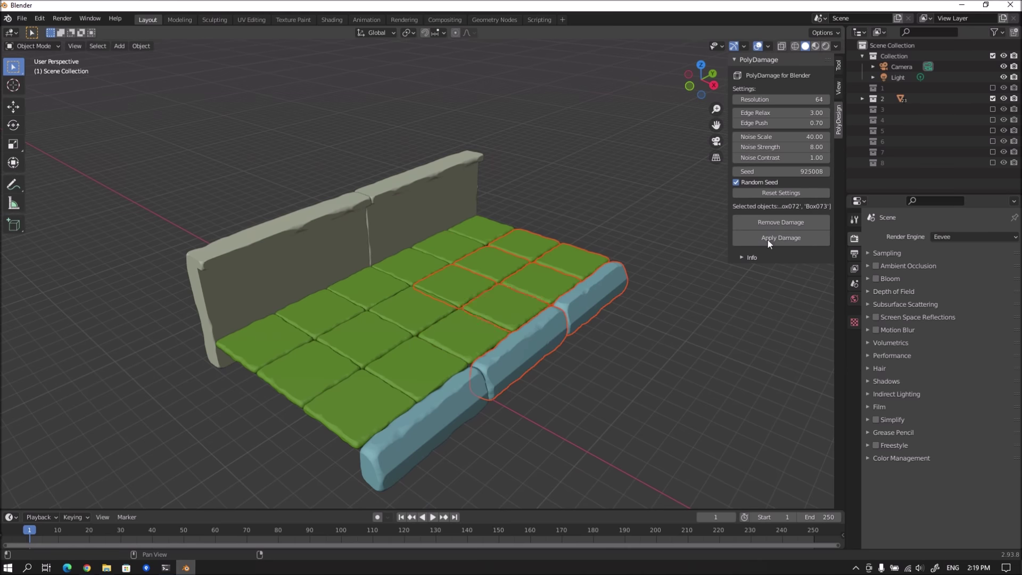
Step: Re-damage the curb pieces with Noise Scale 50 and Edge Push 0.70
{"action": "mouse_move", "coordinate": [788, 113]}
{"action": "left_mouse_down"}
{"action": "mouse_move", "coordinate": [757, 113]}
{"action": "mouse_move", "coordinate": [799, 123]}
{"action": "left_mouse_up"}
{"action": "left_click", "coordinate": [799, 137]}
{"action": "type", "text": "50"}
{"action": "key", "text": "Return"}
{"action": "left_click", "coordinate": [799, 238]}
{"action": "left_click_drag", "start_coordinate": [811, 125], "coordinate": [799, 124]}
{"action": "left_click", "coordinate": [792, 237]}
Step: Remove damage from the whole set, then re-damage the wall, tiles and pink archway
{"action": "middle_click_drag", "start_coordinate": [479, 319], "coordinate": [438, 338]}
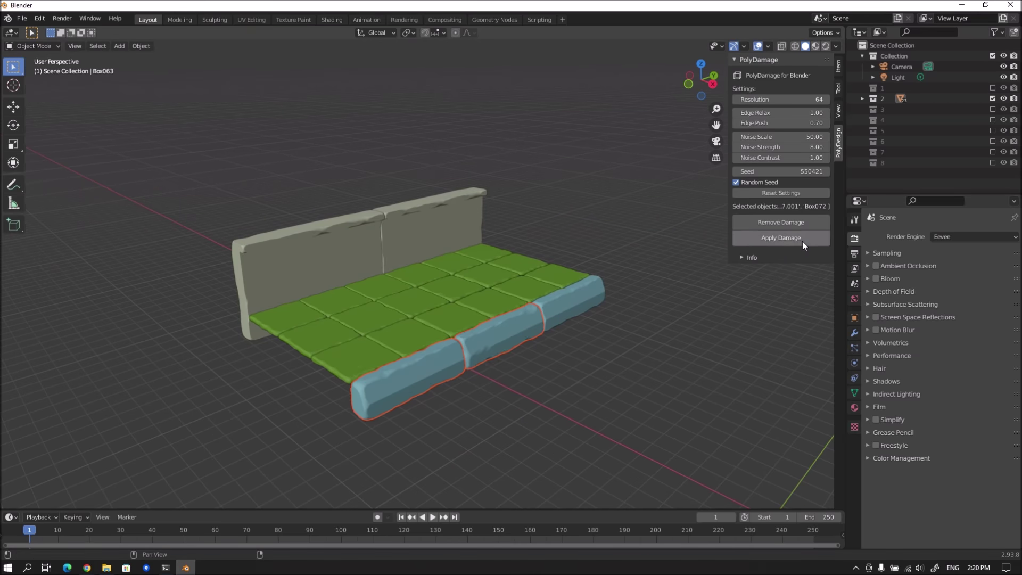
{"action": "key", "text": "a"}
{"action": "left_click", "coordinate": [780, 223]}
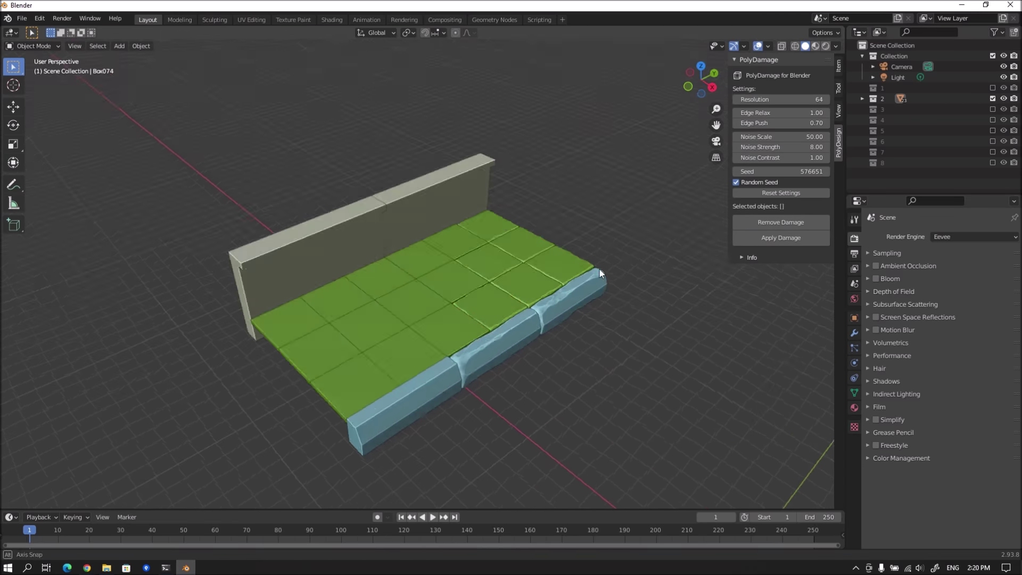
{"action": "left_click_drag", "start_coordinate": [605, 141], "coordinate": [476, 417]}
{"action": "left_click", "coordinate": [761, 237]}
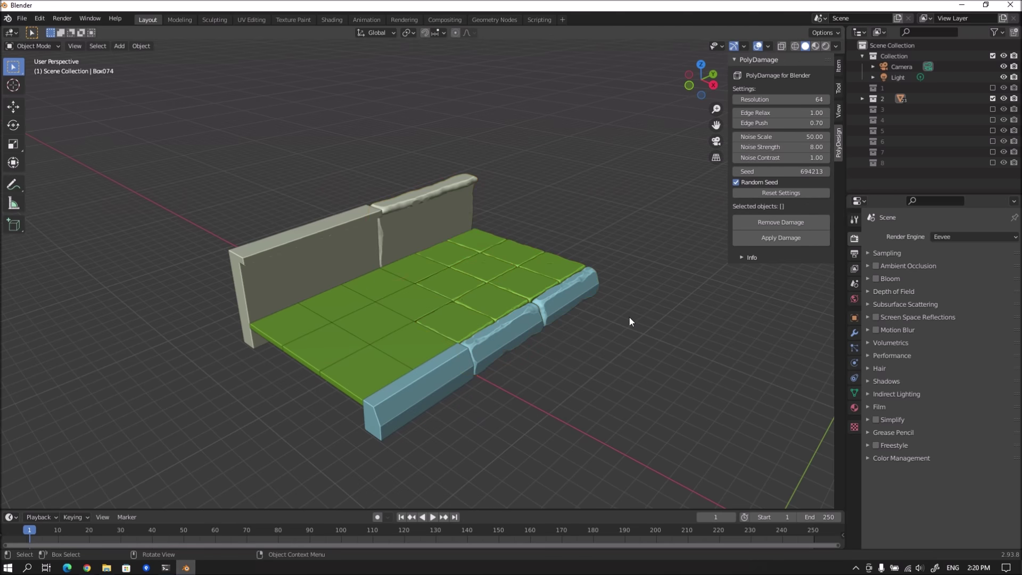
{"action": "middle_click_drag", "start_coordinate": [629, 322], "coordinate": [560, 342]}
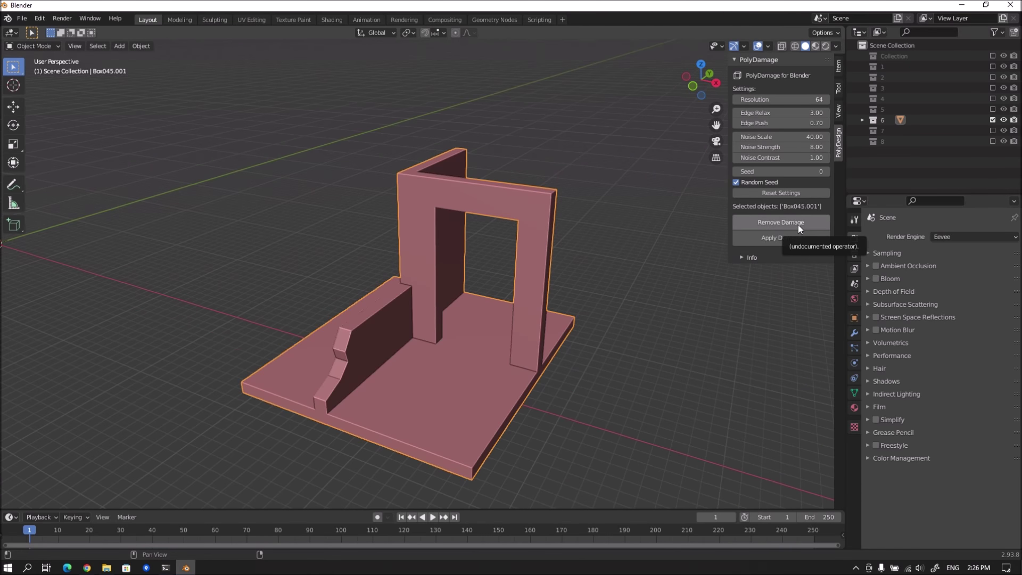
{"action": "left_click", "coordinate": [786, 239]}
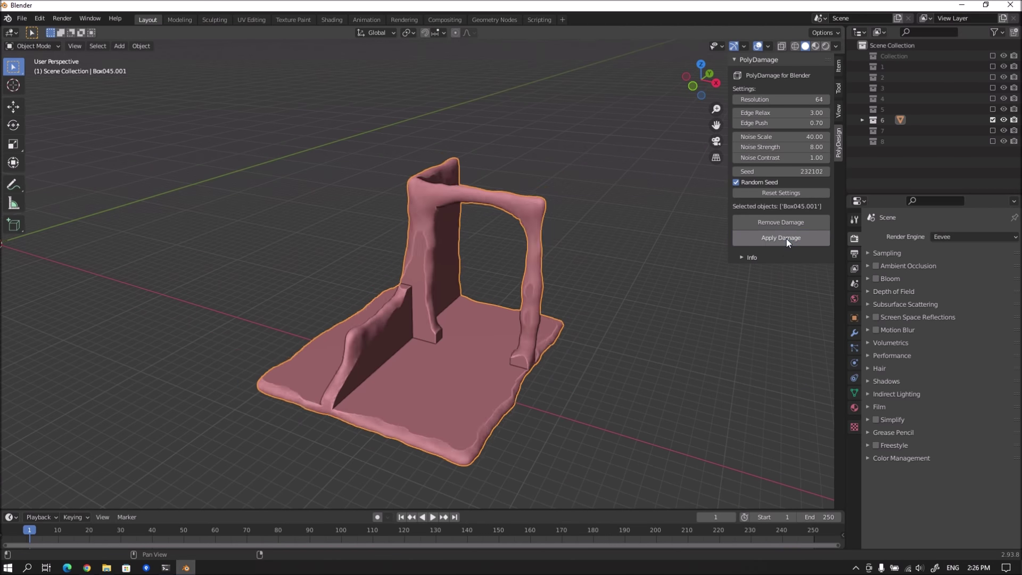
Step: Re-damage the archway with Noise Strength 6.00 and Noise Scale lowered to 20
{"action": "left_click", "coordinate": [788, 238]}
{"action": "left_click", "coordinate": [788, 238]}
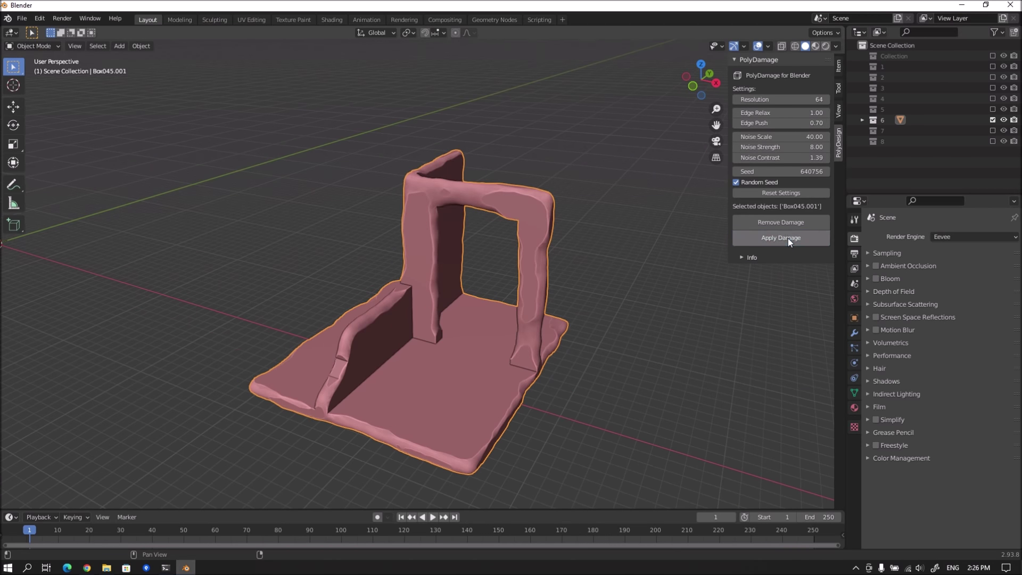
{"action": "left_click_drag", "start_coordinate": [783, 147], "coordinate": [766, 148]}
{"action": "left_click", "coordinate": [798, 238]}
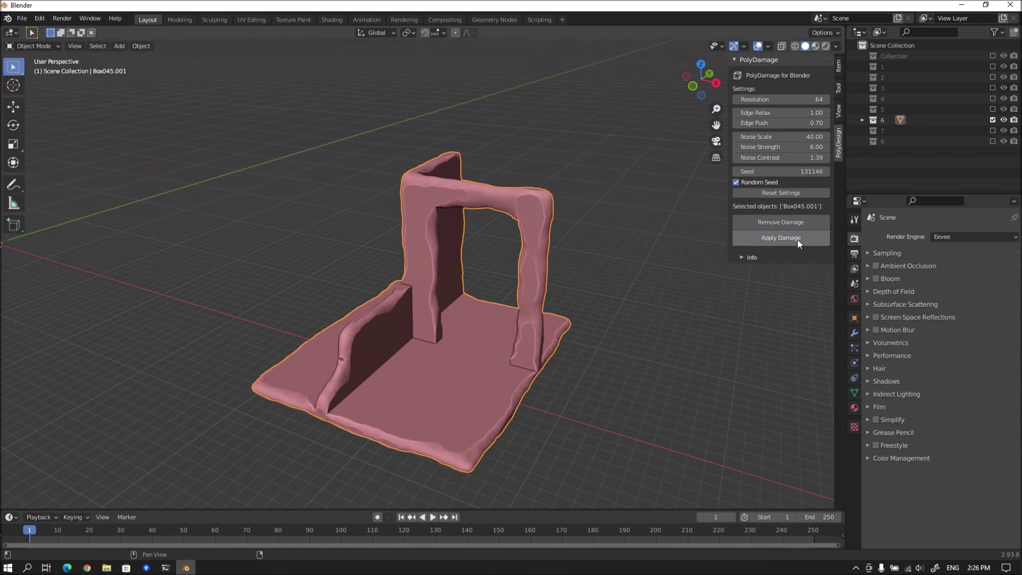
{"action": "left_click", "coordinate": [799, 239]}
{"action": "left_click_drag", "start_coordinate": [804, 137], "coordinate": [778, 147]}
{"action": "left_click", "coordinate": [796, 239]}
Step: Re-damage the archway with Edge Relax 0.50 and Noise Contrast 1.50
{"action": "left_click_drag", "start_coordinate": [788, 157], "coordinate": [777, 157]}
{"action": "left_click", "coordinate": [782, 238]}
{"action": "left_click_drag", "start_coordinate": [788, 112], "coordinate": [773, 112]}
{"action": "left_click", "coordinate": [797, 239]}
{"action": "left_click_drag", "start_coordinate": [783, 157], "coordinate": [799, 158]}
{"action": "left_click", "coordinate": [793, 223]}
{"action": "left_click", "coordinate": [794, 237]}
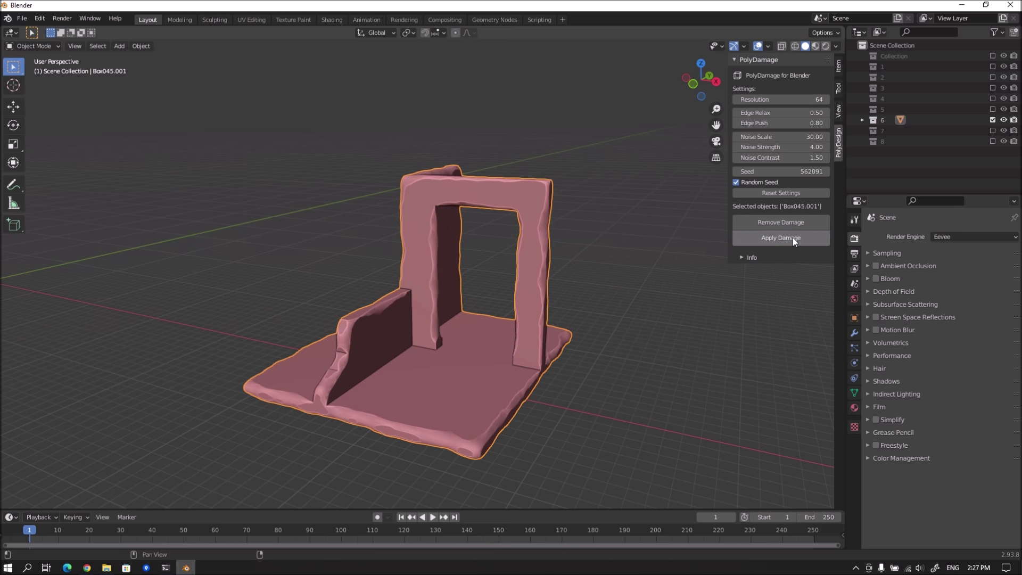
{"action": "left_click", "coordinate": [799, 235]}
Step: Soften the archway damage with Noise Strength 2.26, lower Edge Relax and Edge Push 0.85
{"action": "mouse_move", "coordinate": [783, 240]}
{"action": "middle_mouse_down"}
{"action": "mouse_move", "coordinate": [624, 295]}
{"action": "mouse_move", "coordinate": [475, 325]}
{"action": "mouse_move", "coordinate": [578, 313]}
{"action": "mouse_move", "coordinate": [474, 306]}
{"action": "middle_mouse_up"}
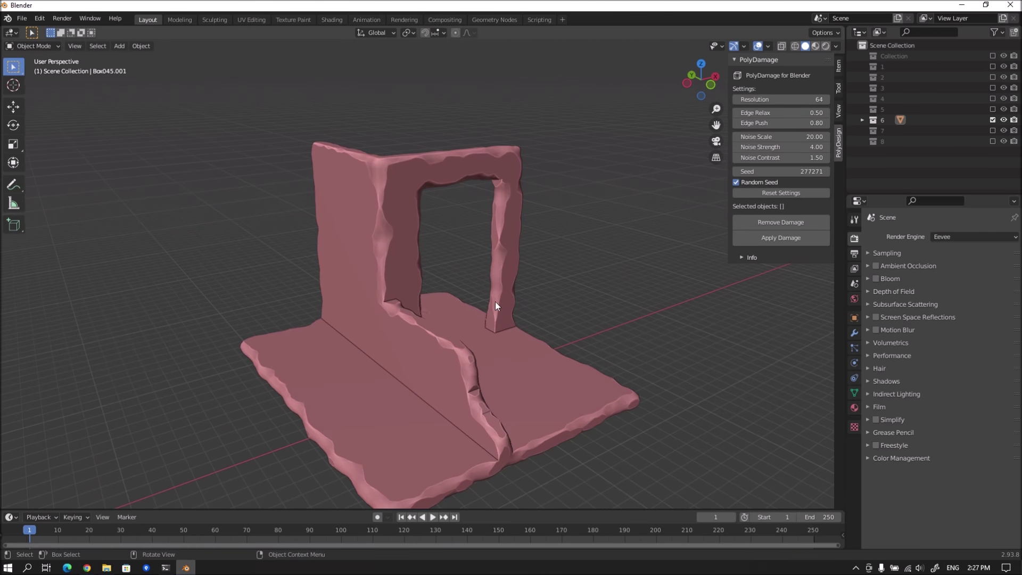
{"action": "mouse_move", "coordinate": [798, 147]}
{"action": "left_mouse_down"}
{"action": "mouse_move", "coordinate": [773, 147]}
{"action": "mouse_move", "coordinate": [772, 157]}
{"action": "left_mouse_up"}
{"action": "left_click", "coordinate": [783, 238]}
{"action": "mouse_move", "coordinate": [798, 113]}
{"action": "left_mouse_down"}
{"action": "mouse_move", "coordinate": [783, 113]}
{"action": "mouse_move", "coordinate": [788, 123]}
{"action": "left_mouse_up"}
{"action": "left_click", "coordinate": [789, 239]}
{"action": "left_click", "coordinate": [796, 238]}
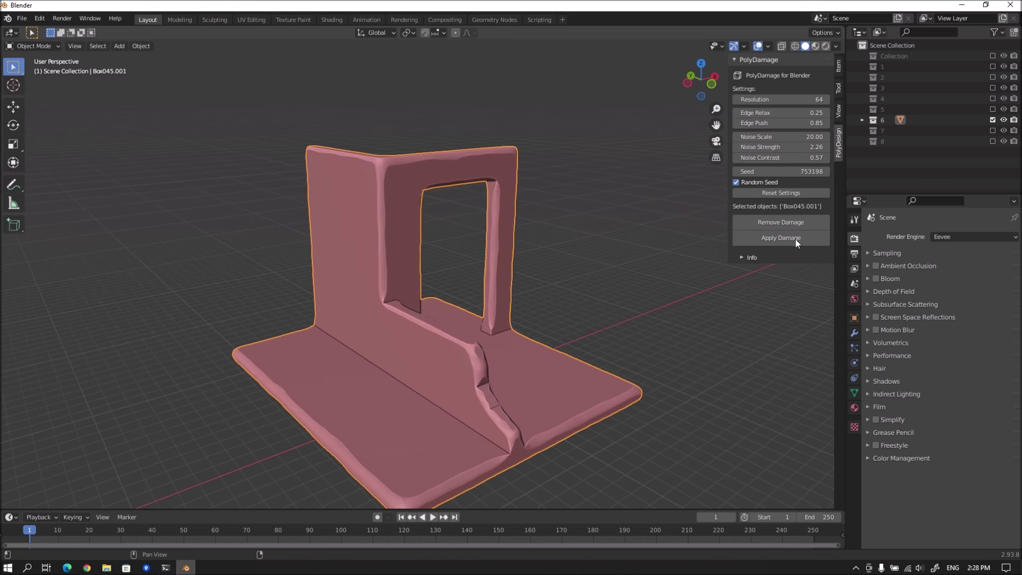
Step: Re-damage the archway with a finer Noise Scale of 10
{"action": "left_click", "coordinate": [800, 239]}
{"action": "left_click", "coordinate": [814, 137]}
{"action": "type", "text": "10"}
{"action": "key", "text": "Return"}
{"action": "left_click", "coordinate": [790, 239]}
{"action": "mouse_move", "coordinate": [713, 309]}
{"action": "middle_mouse_down"}
{"action": "mouse_move", "coordinate": [682, 337]}
{"action": "mouse_move", "coordinate": [632, 300]}
{"action": "mouse_move", "coordinate": [307, 304]}
{"action": "mouse_move", "coordinate": [399, 261]}
{"action": "mouse_move", "coordinate": [369, 240]}
{"action": "middle_mouse_up"}
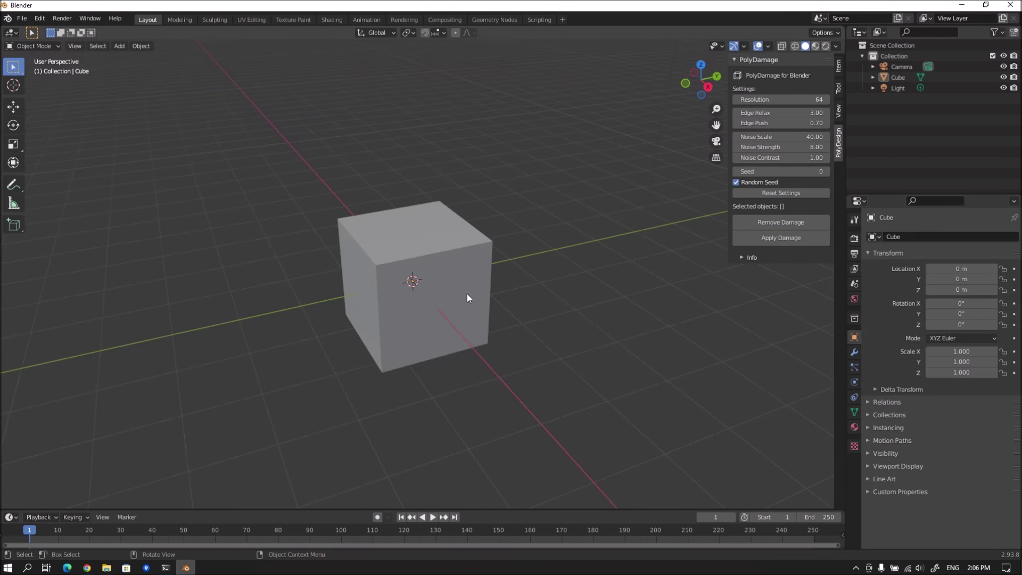
Step: Damage the default cube, raising Edge Relax to 3.93 and Noise Strength to 11.15
{"action": "left_click", "coordinate": [468, 298]}
{"action": "left_click", "coordinate": [782, 237]}
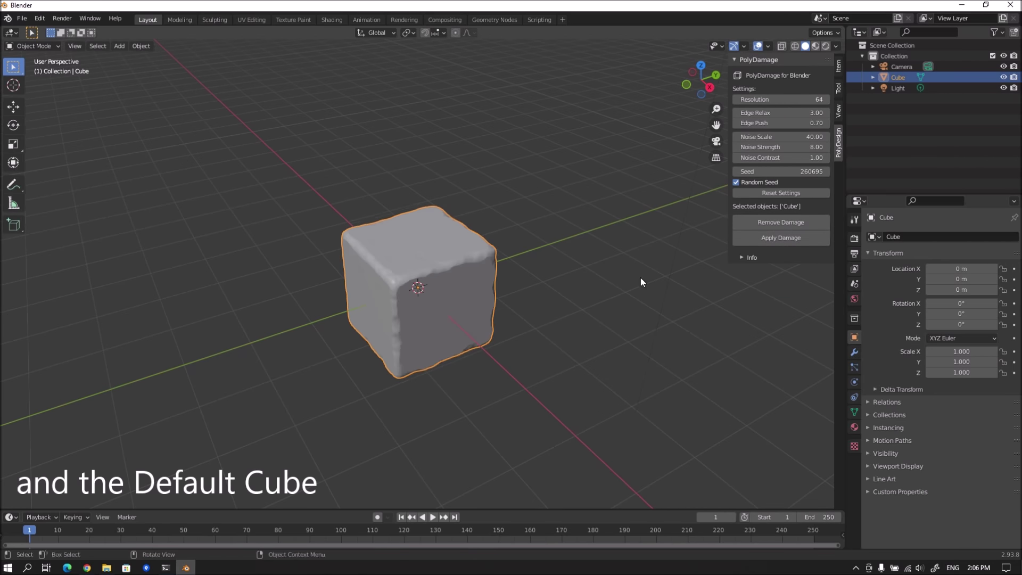
{"action": "scroll", "coordinate": [470, 298], "scroll_direction": "up", "scroll_amount": 2}
{"action": "left_click", "coordinate": [773, 237]}
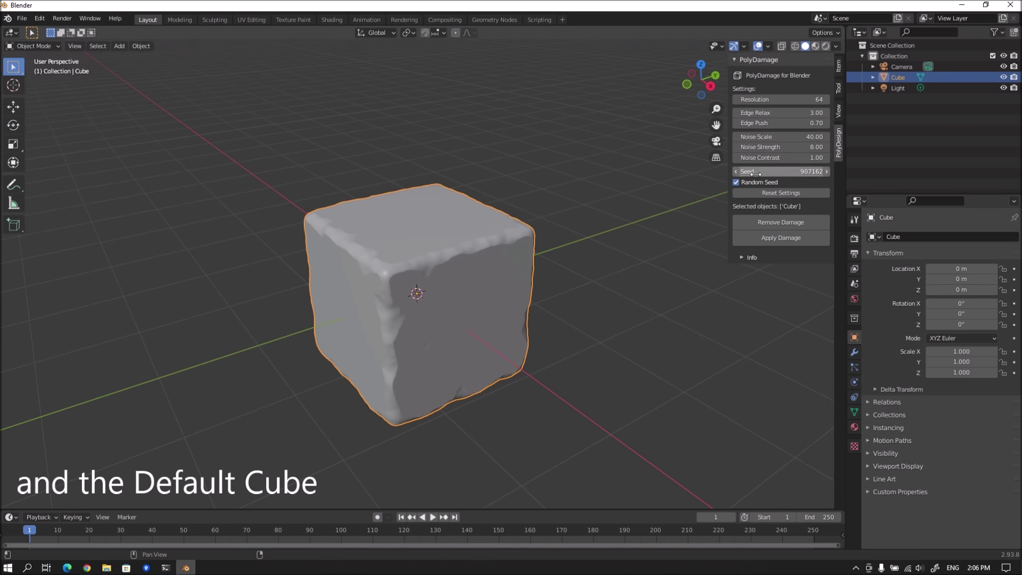
{"action": "left_click_drag", "start_coordinate": [761, 113], "coordinate": [783, 113]}
{"action": "left_click", "coordinate": [780, 238]}
{"action": "left_click_drag", "start_coordinate": [762, 147], "coordinate": [789, 147]}
{"action": "left_click", "coordinate": [780, 238]}
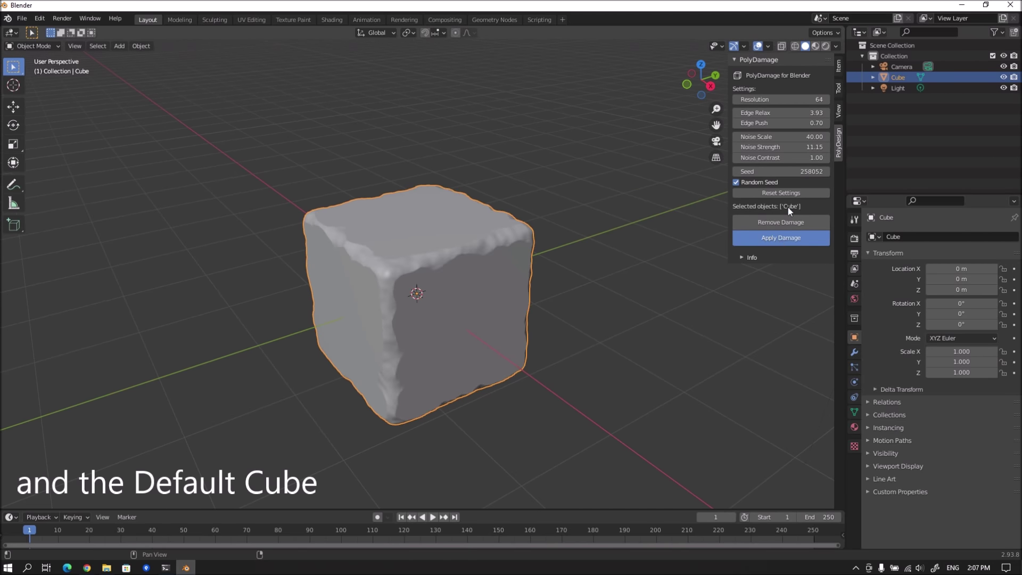
{"action": "left_click", "coordinate": [775, 237]}
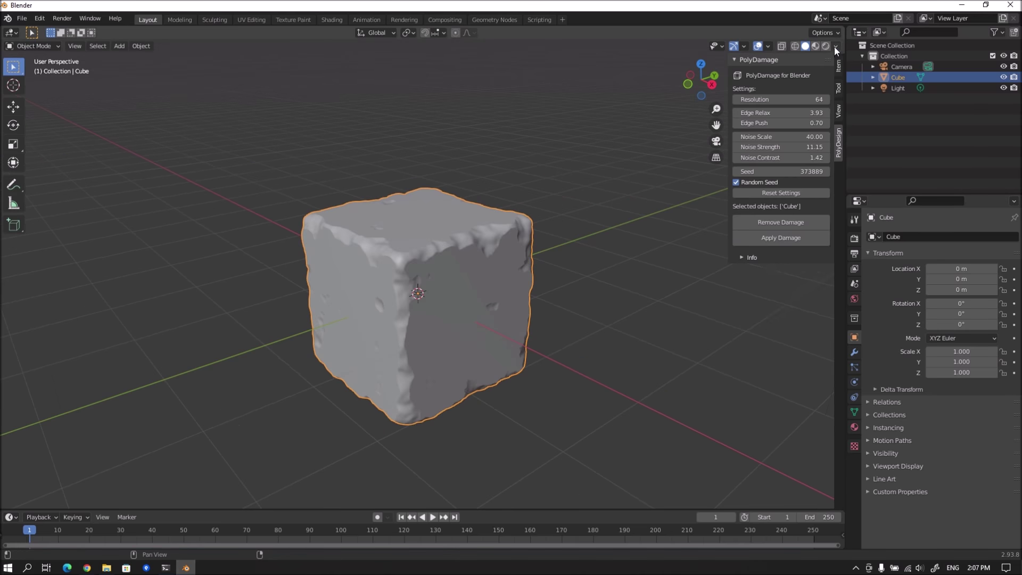
Step: Re-damage the cube at Resolution 50 with softer noise and Edge Push 0.64
{"action": "left_click_drag", "start_coordinate": [793, 99], "coordinate": [767, 99]}
{"action": "left_click", "coordinate": [773, 238]}
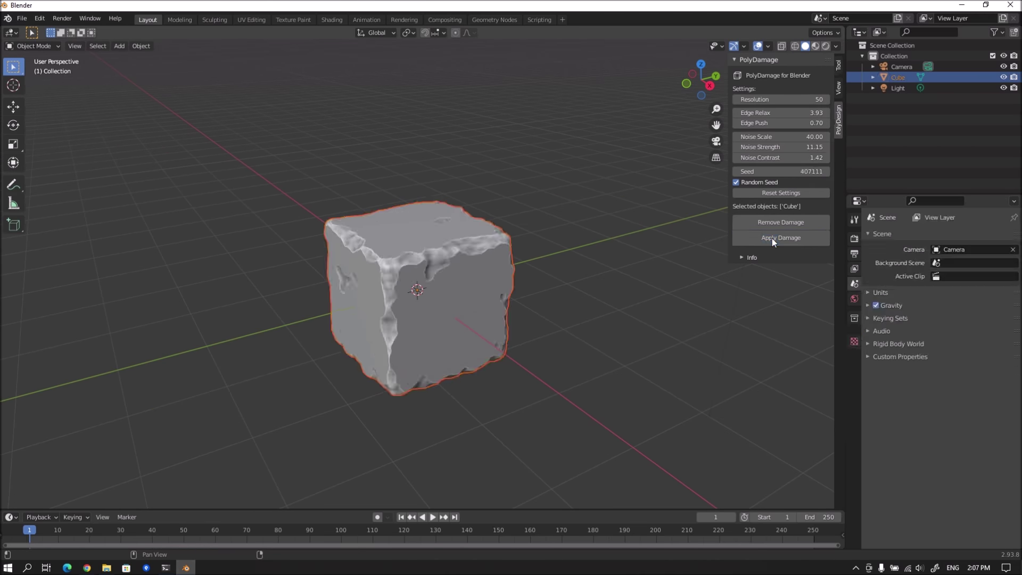
{"action": "left_click", "coordinate": [804, 237]}
{"action": "left_click", "coordinate": [794, 238]}
{"action": "left_click", "coordinate": [789, 238]}
{"action": "left_click", "coordinate": [795, 237]}
{"action": "left_click", "coordinate": [792, 238]}
{"action": "left_click", "coordinate": [779, 239]}
Step: Turn off random seeds and re-damage the cube at Resolution 50
{"action": "scroll", "coordinate": [407, 308], "scroll_direction": "up", "scroll_amount": 1}
{"action": "left_click_drag", "start_coordinate": [767, 100], "coordinate": [779, 103]}
{"action": "left_click", "coordinate": [780, 239]}
{"action": "left_click", "coordinate": [736, 182]}
{"action": "left_click", "coordinate": [798, 100]}
{"action": "type", "text": "50"}
{"action": "key", "text": "Return"}
{"action": "left_click", "coordinate": [778, 238]}
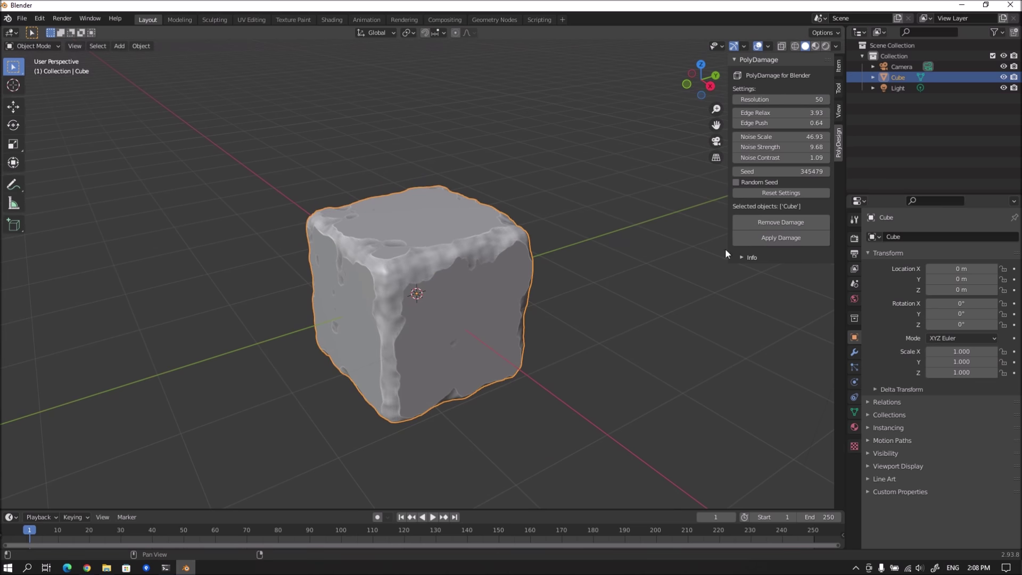
{"action": "left_click", "coordinate": [794, 238]}
Step: Turn random seeds back on and re-damage the cube with Edge Relax 2.46
{"action": "left_click", "coordinate": [801, 236]}
{"action": "left_click", "coordinate": [736, 182]}
{"action": "left_click", "coordinate": [807, 236]}
{"action": "left_click", "coordinate": [781, 240]}
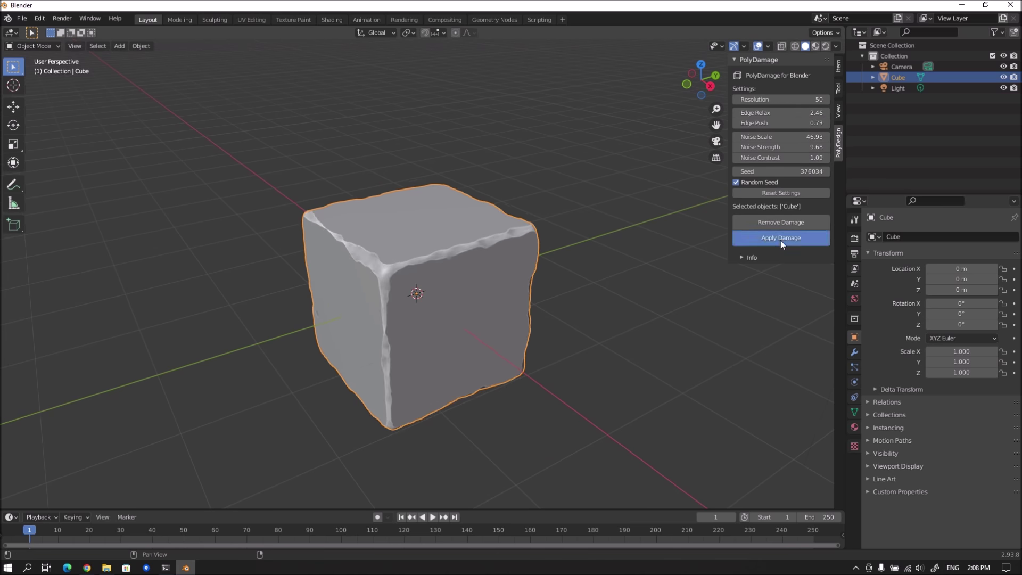
Step: Remove the cube's damage, reset settings to defaults and re-apply damage
{"action": "left_click", "coordinate": [772, 239]}
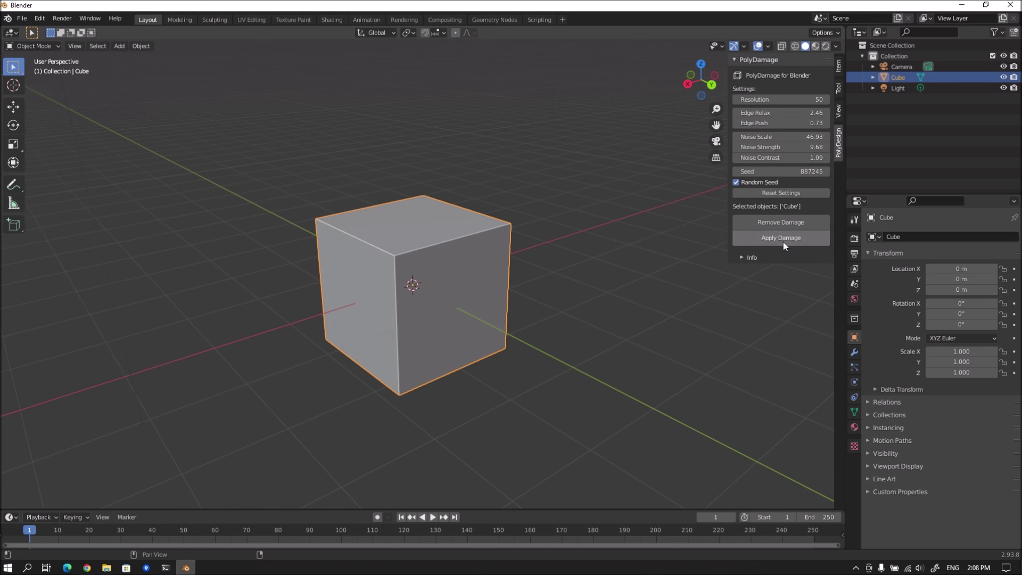
{"action": "left_click", "coordinate": [783, 240]}
{"action": "left_click", "coordinate": [787, 191]}
{"action": "left_click", "coordinate": [786, 241]}
{"action": "middle_click_drag", "start_coordinate": [692, 277], "coordinate": [556, 307]}
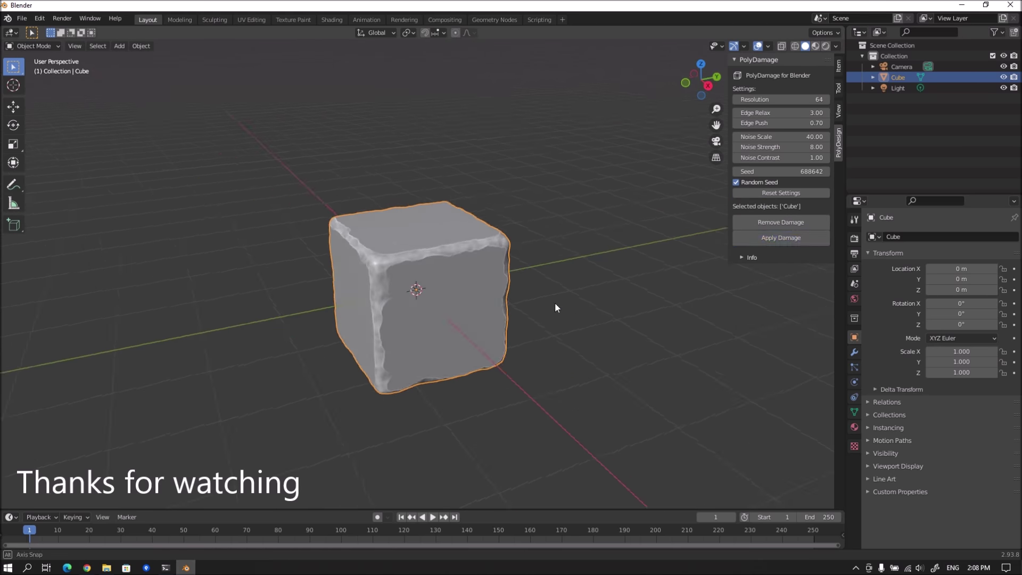